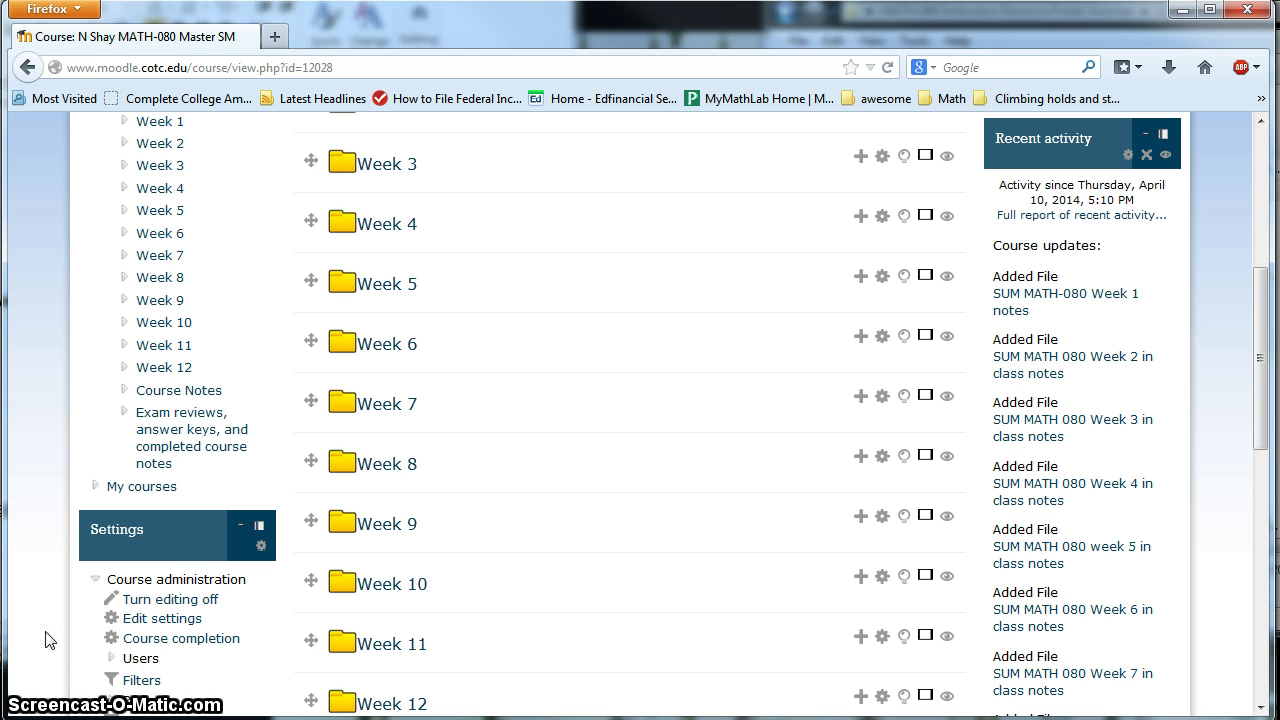
# Step: Open the course's joule Gradebook from Grades, then switch to the Word syllabus
pyautogui.scroll(-4, 71, 600)
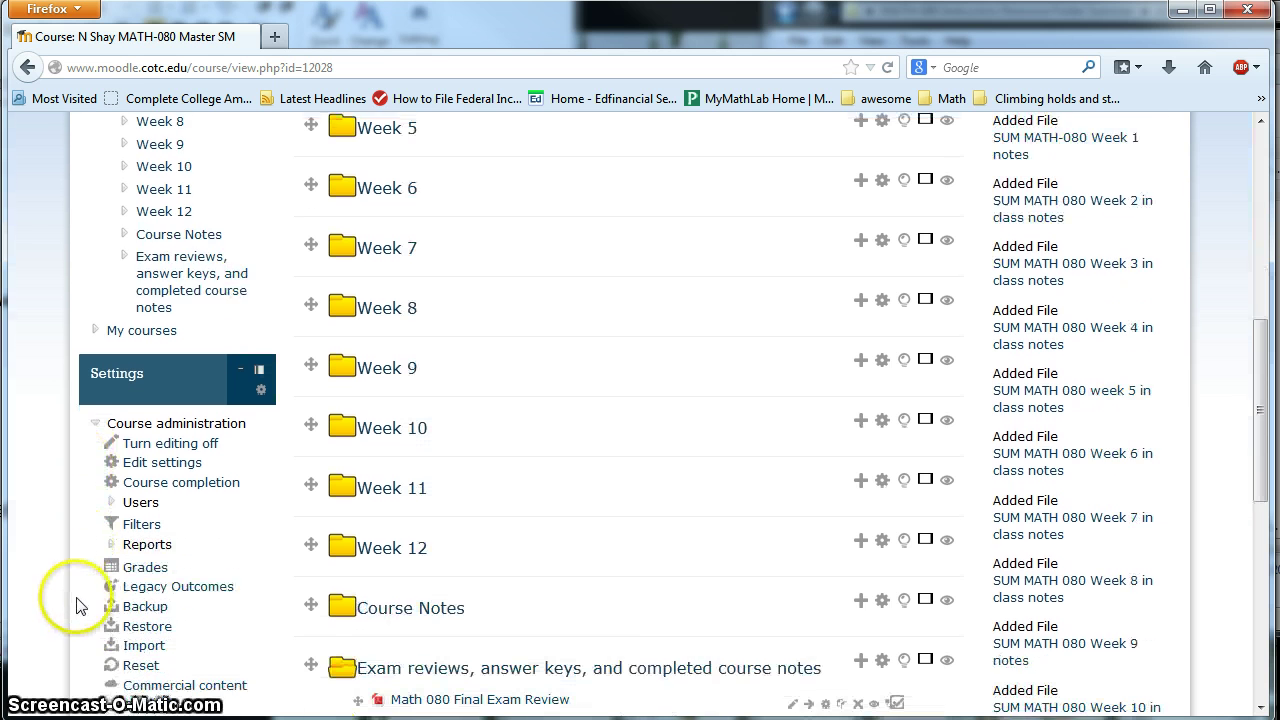
pyautogui.click(130, 521)
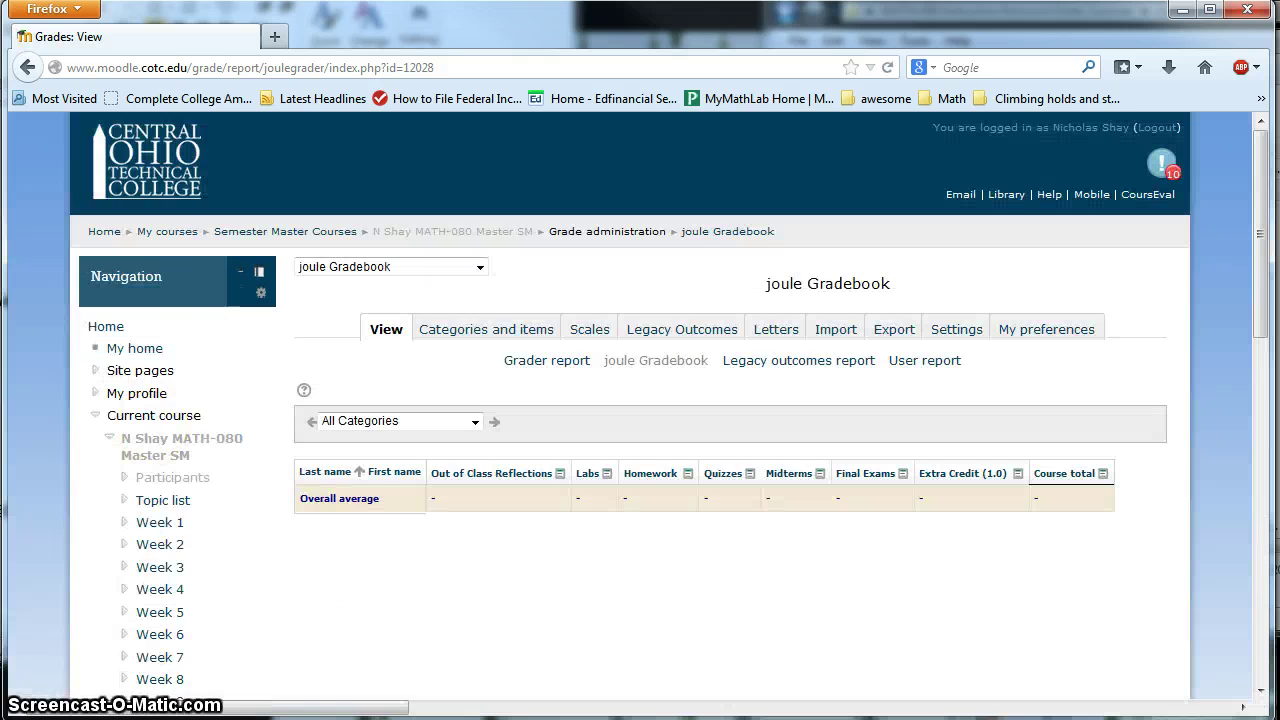
pyautogui.hotkey('alt', 'Tab')
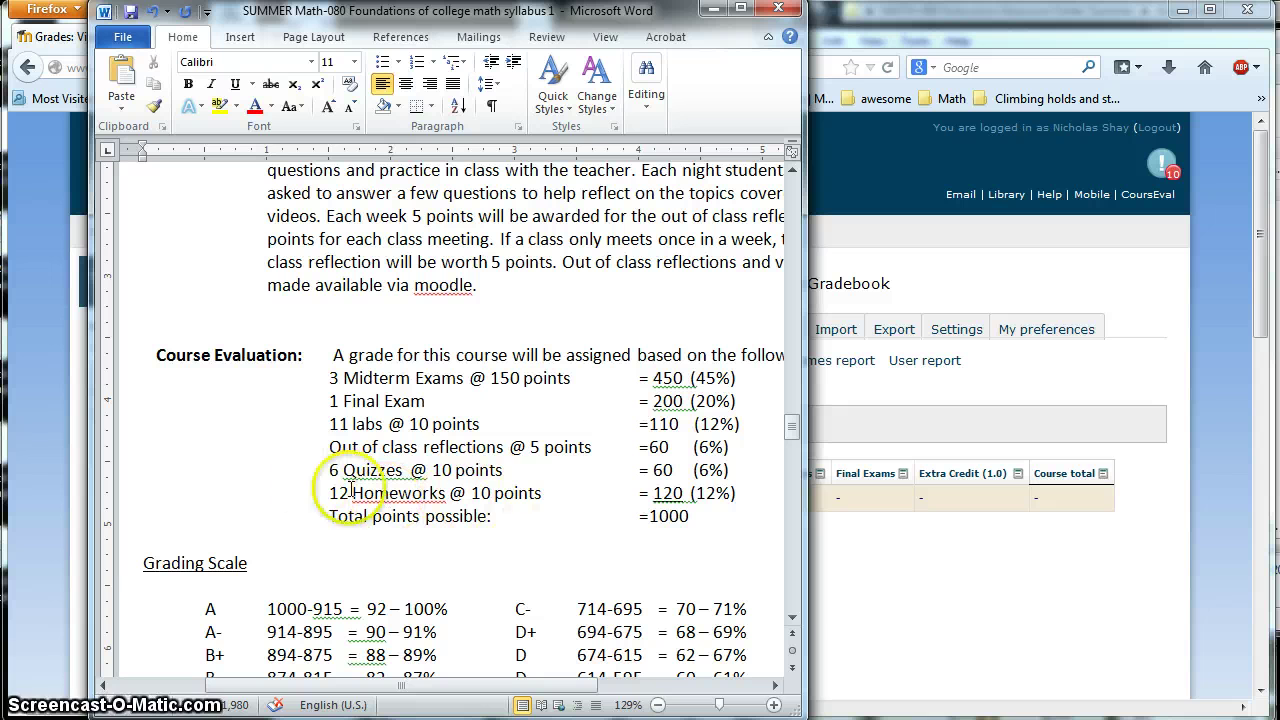
# Step: Return to the browser and open the gradebook's Categories and items setup
pyautogui.click(923, 600)
pyautogui.click(452, 336)
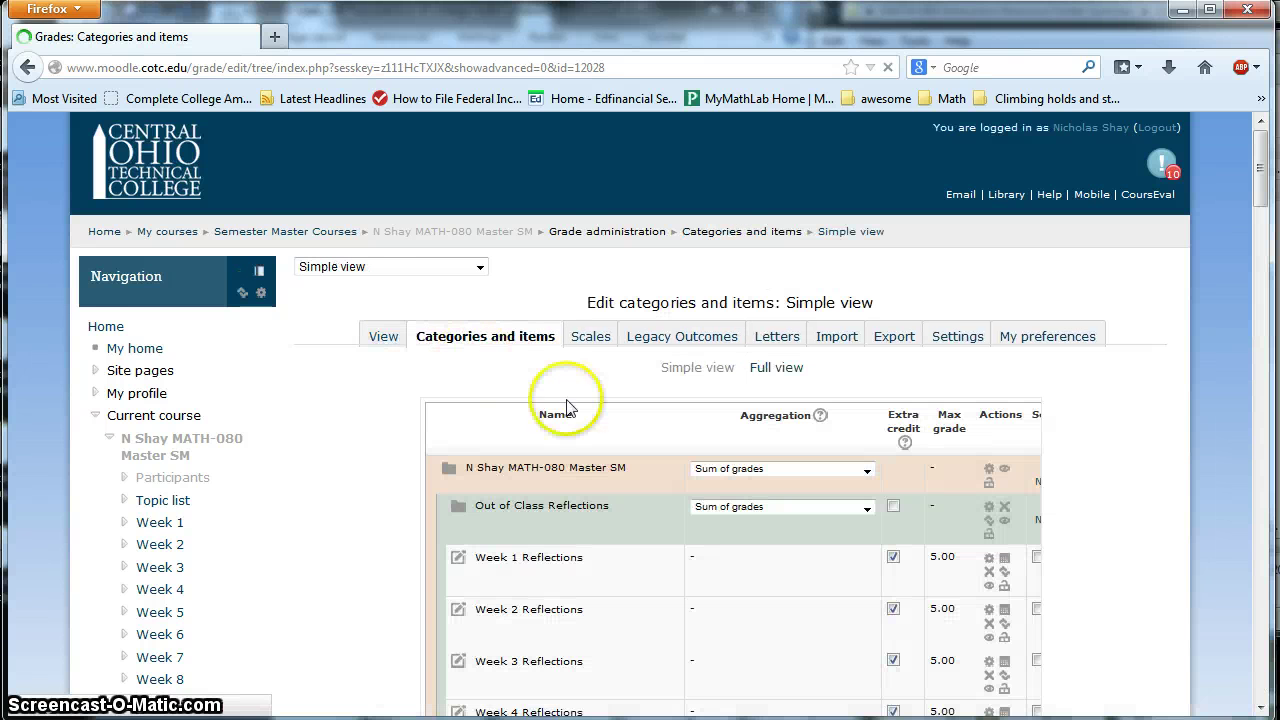
pyautogui.scroll(-3, 720, 427)
pyautogui.scroll(-7, 772, 425)
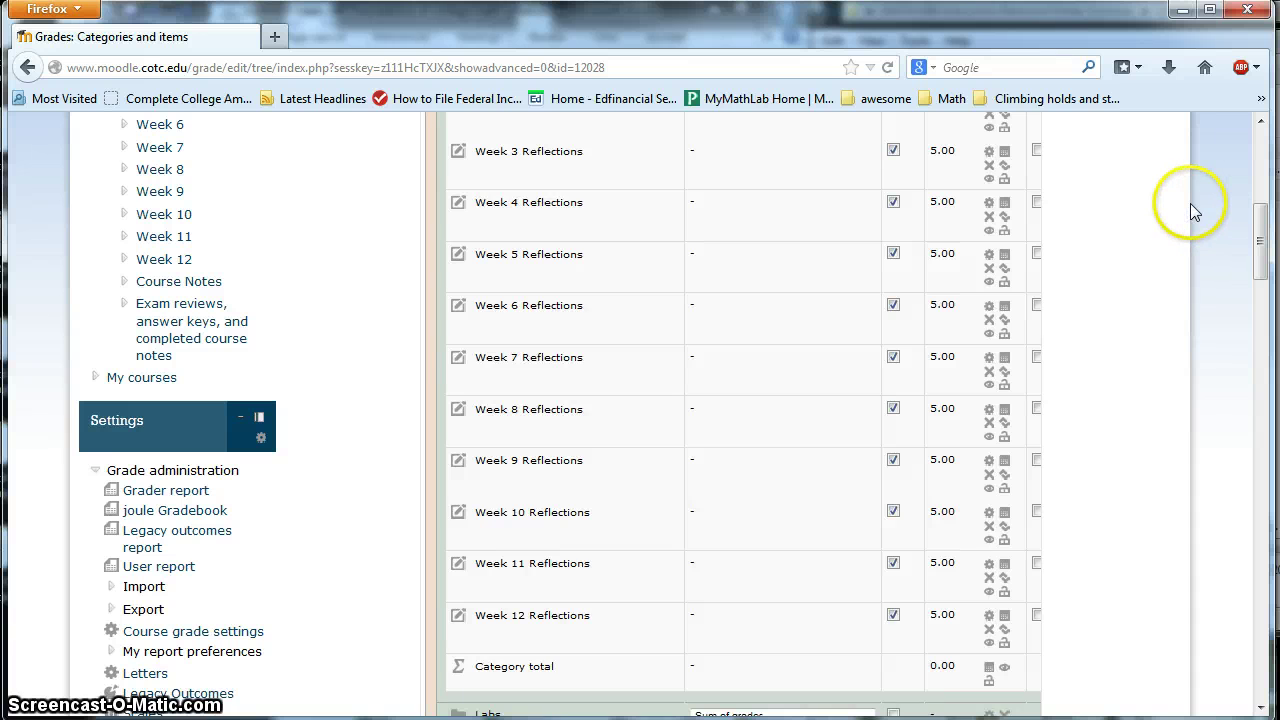
pyautogui.hotkey('ctrl', '-')
pyautogui.hotkey('ctrl', '-')
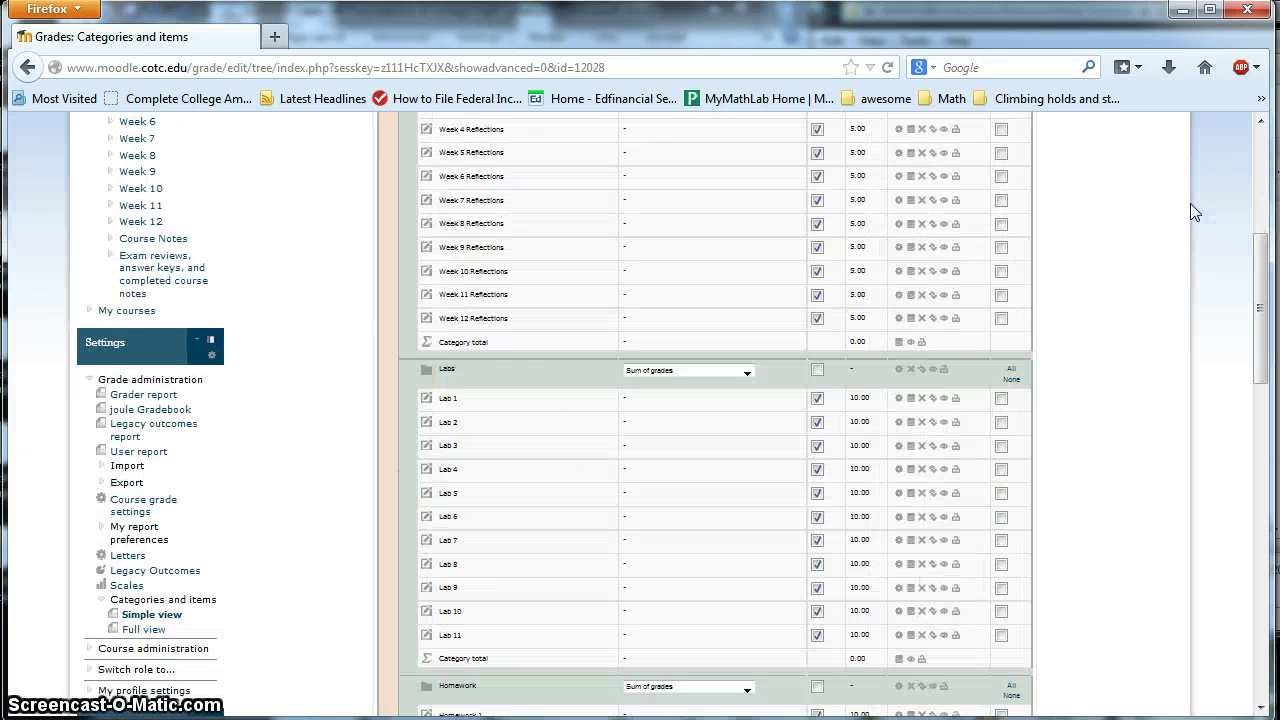
pyautogui.hotkey('ctrl', '+')
pyautogui.click(1177, 340)
# Step: Scroll the Simple view down to the Extra Credit category's items (15, 15, 10, 10)
pyautogui.scroll(4, 1177, 340)
pyautogui.scroll(-1, 1176, 345)
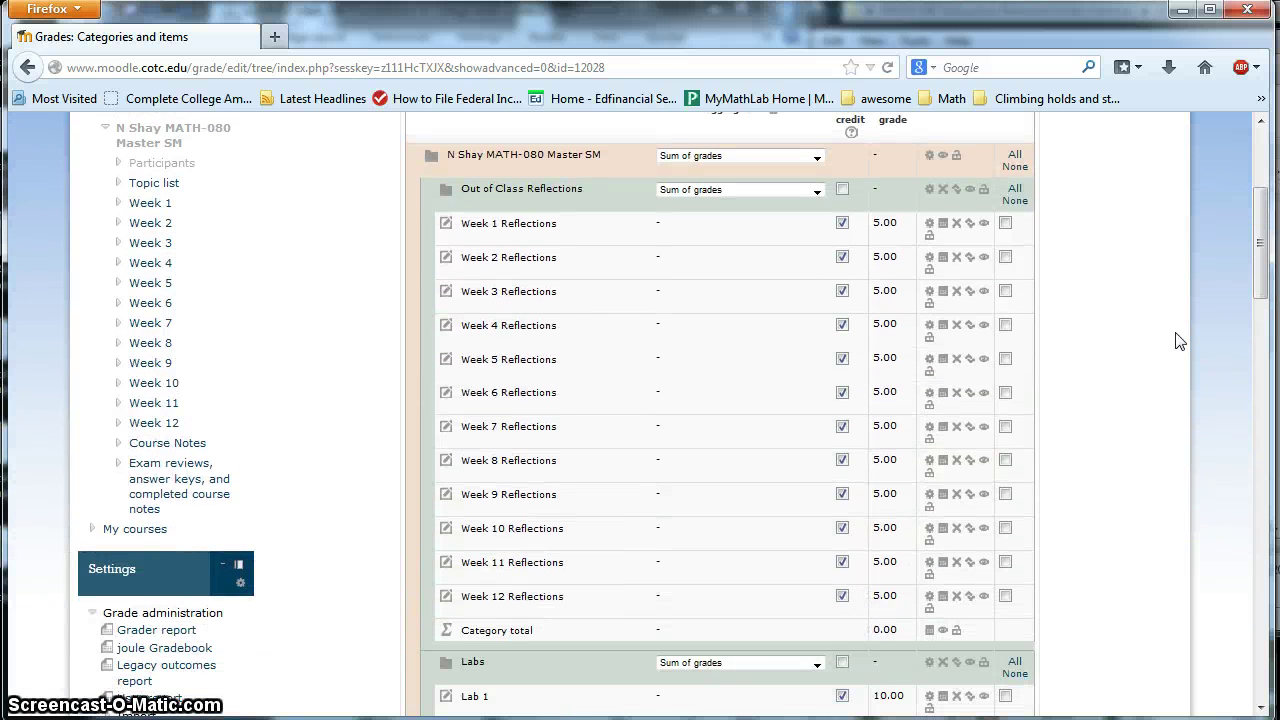
pyautogui.scroll(-6, 1152, 352)
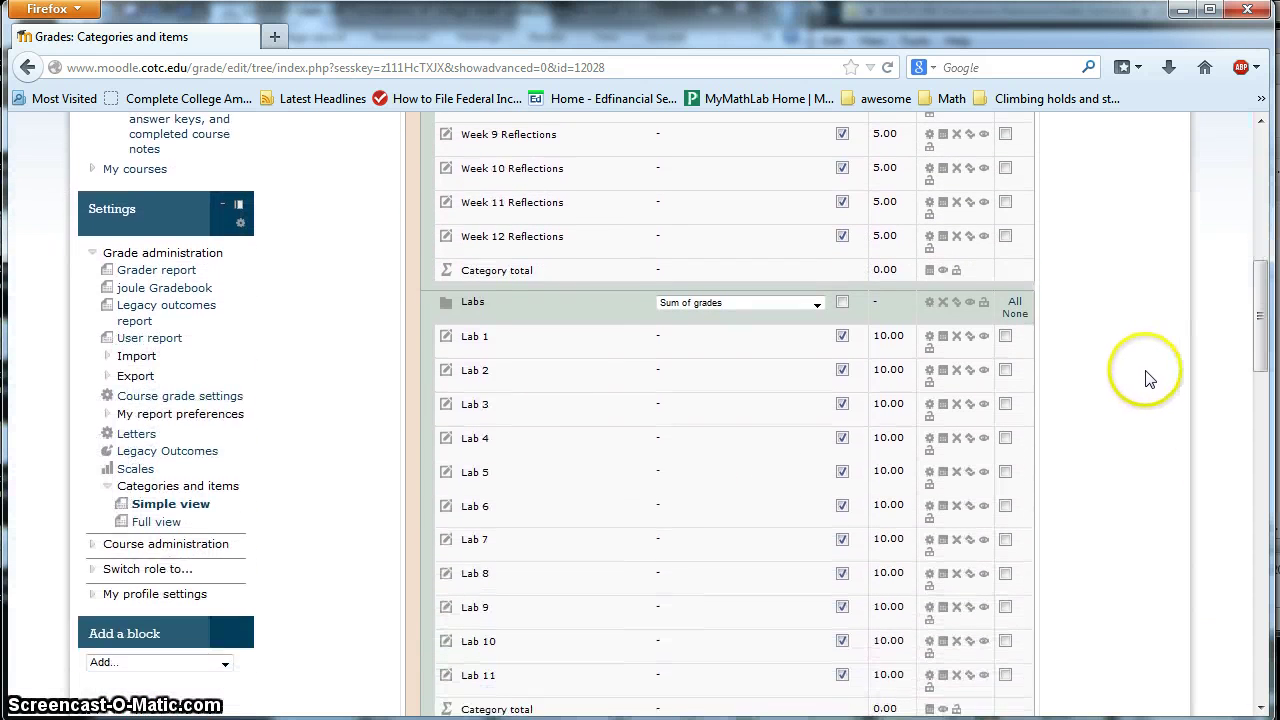
pyautogui.scroll(-5, 1147, 378)
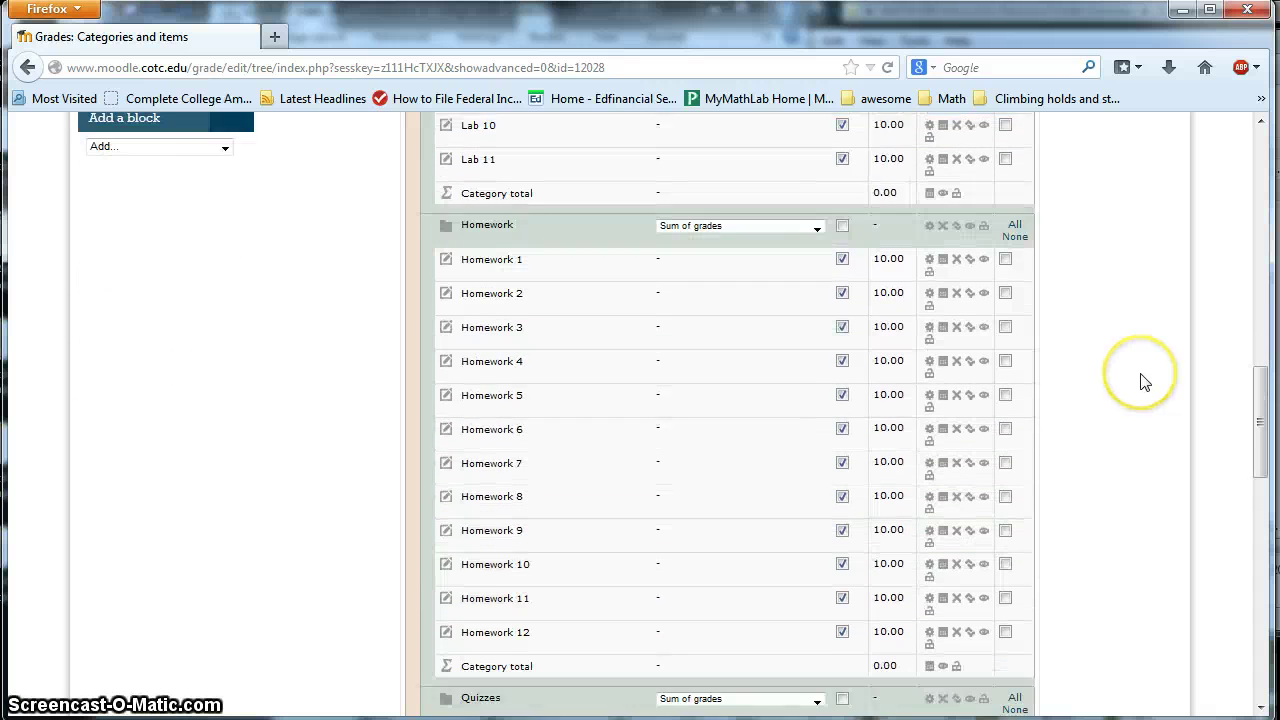
pyautogui.scroll(-4, 1142, 382)
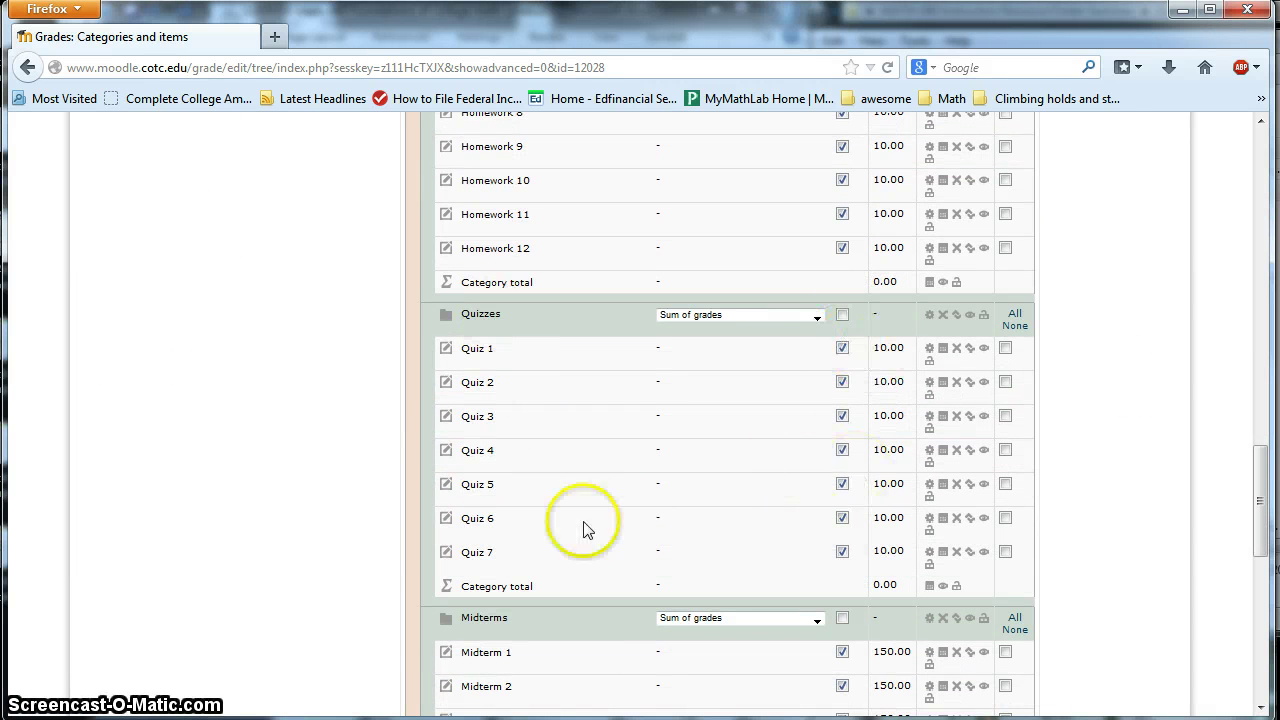
pyautogui.scroll(-5, 1131, 491)
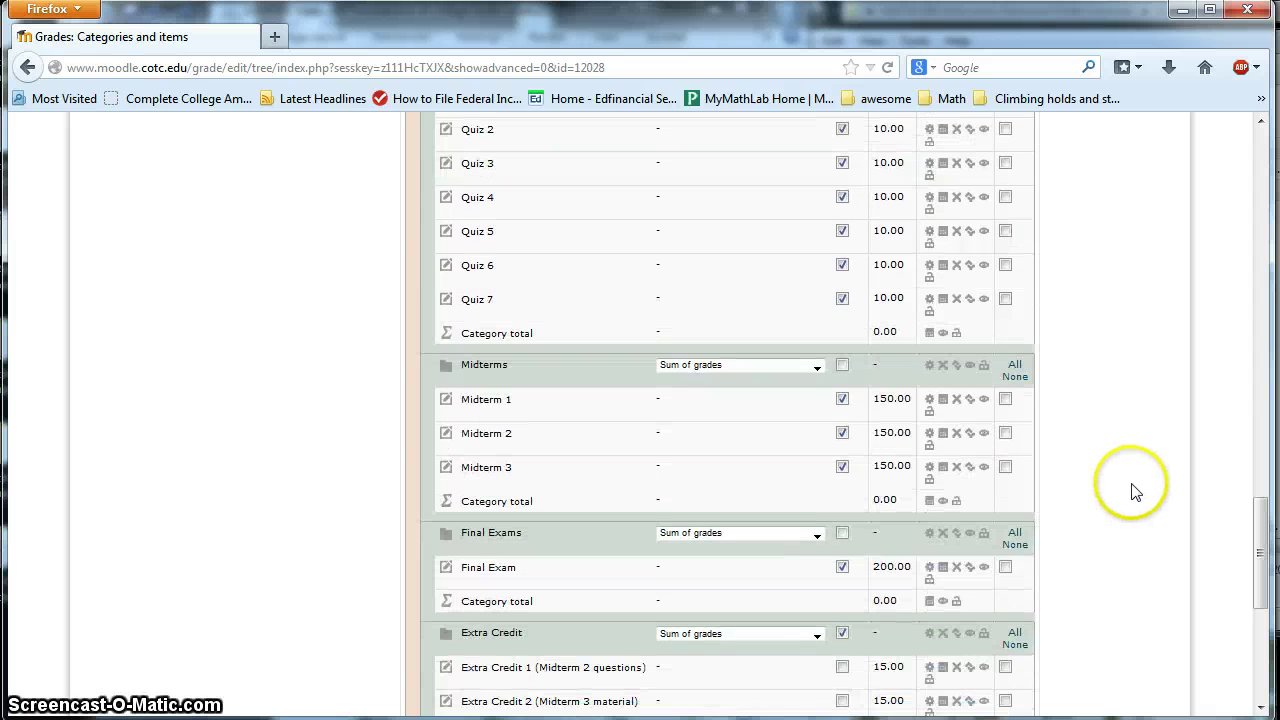
pyautogui.scroll(-4, 1135, 490)
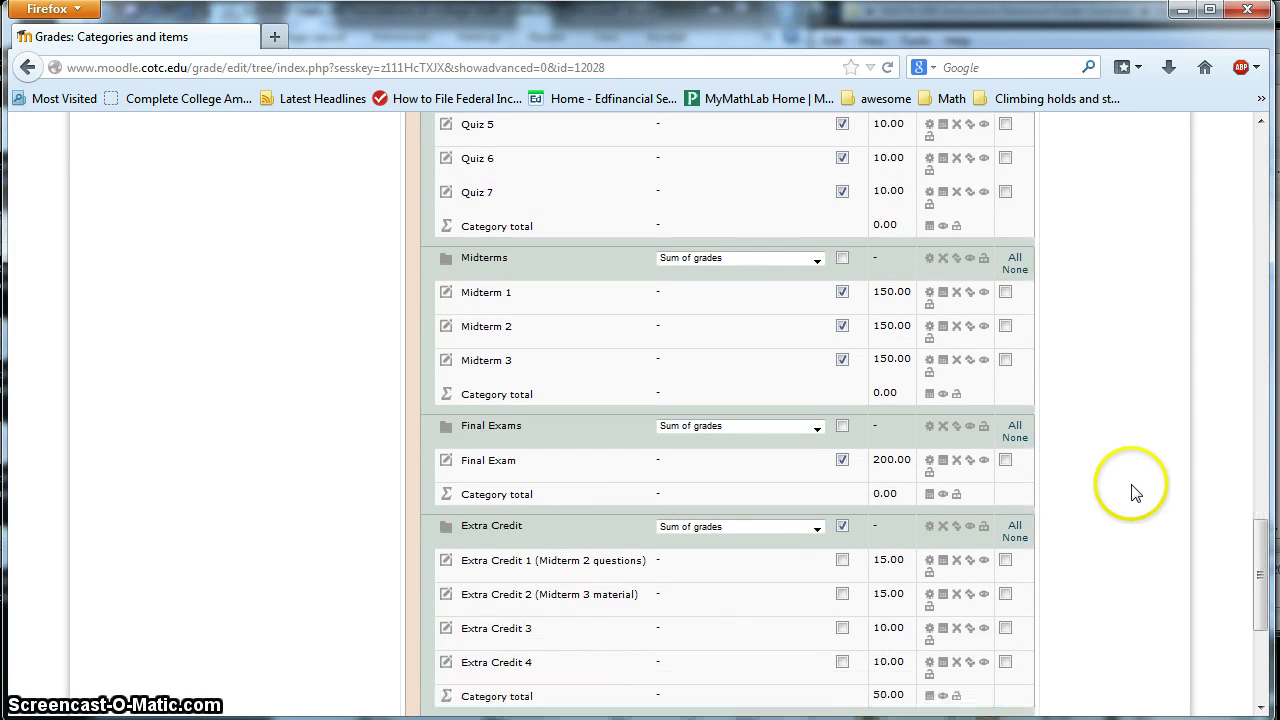
pyautogui.scroll(-2, 1135, 495)
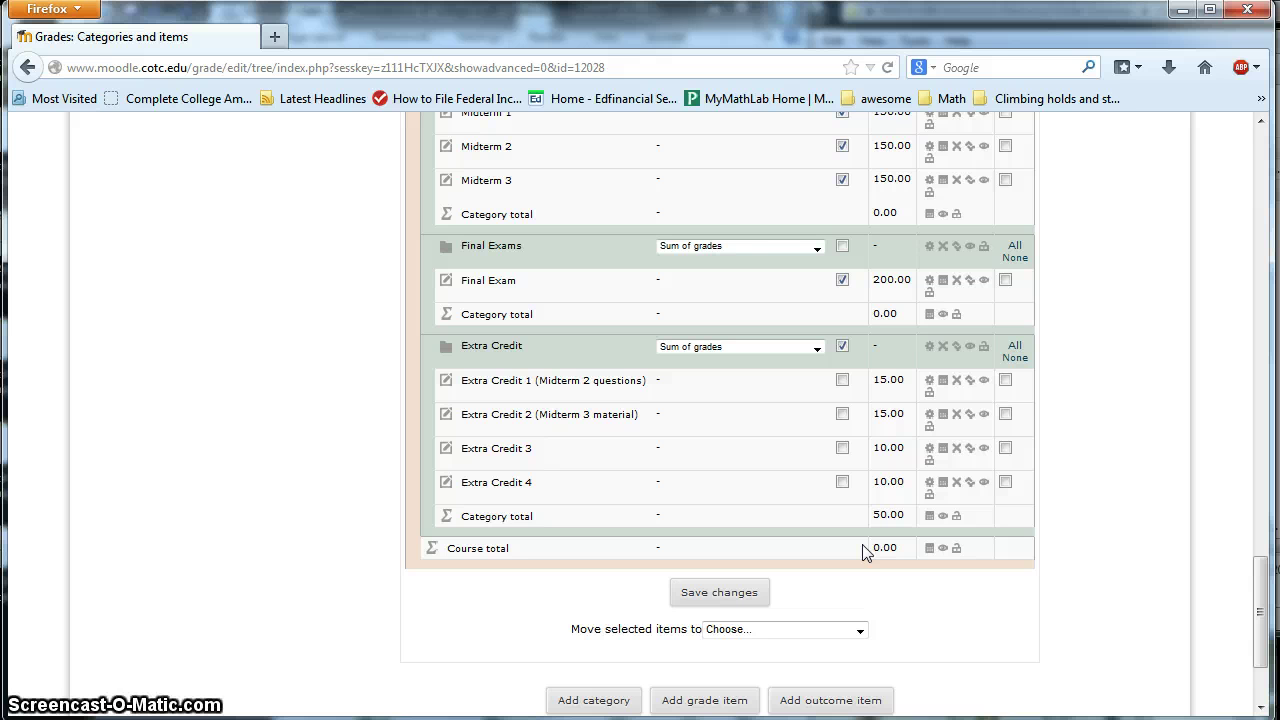
pyautogui.scroll(15, 995, 523)
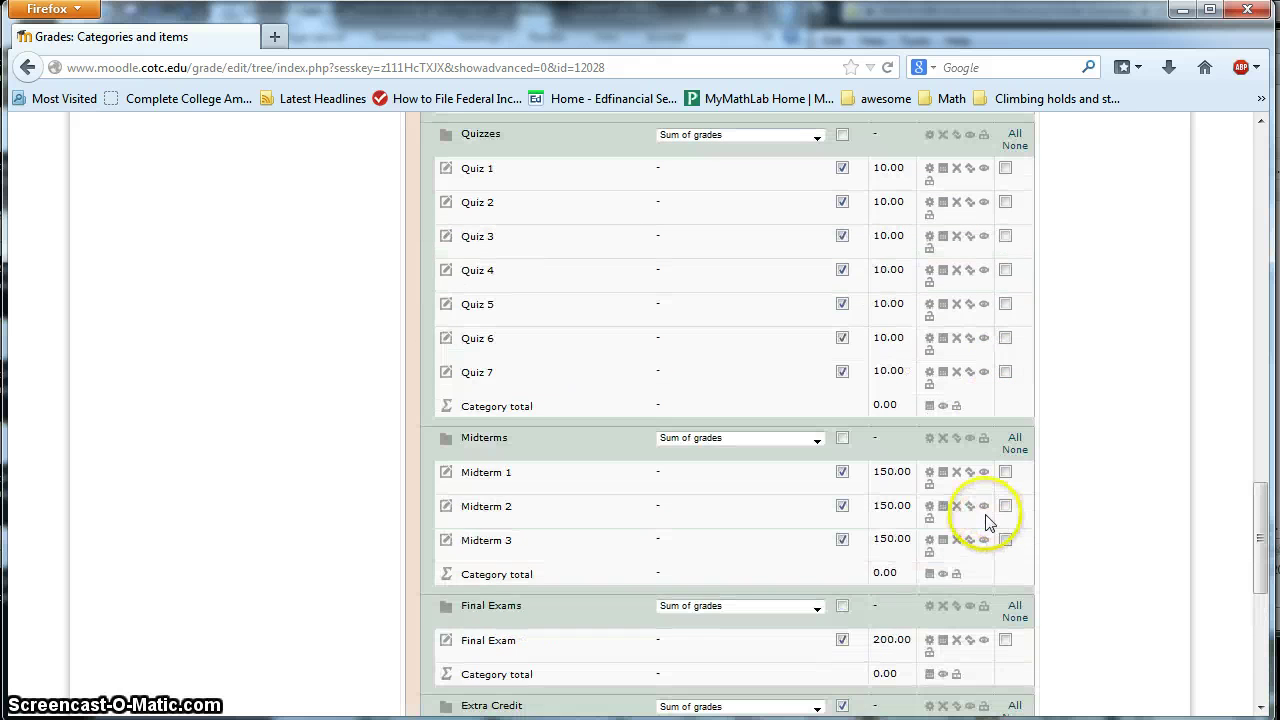
pyautogui.scroll(10, 967, 517)
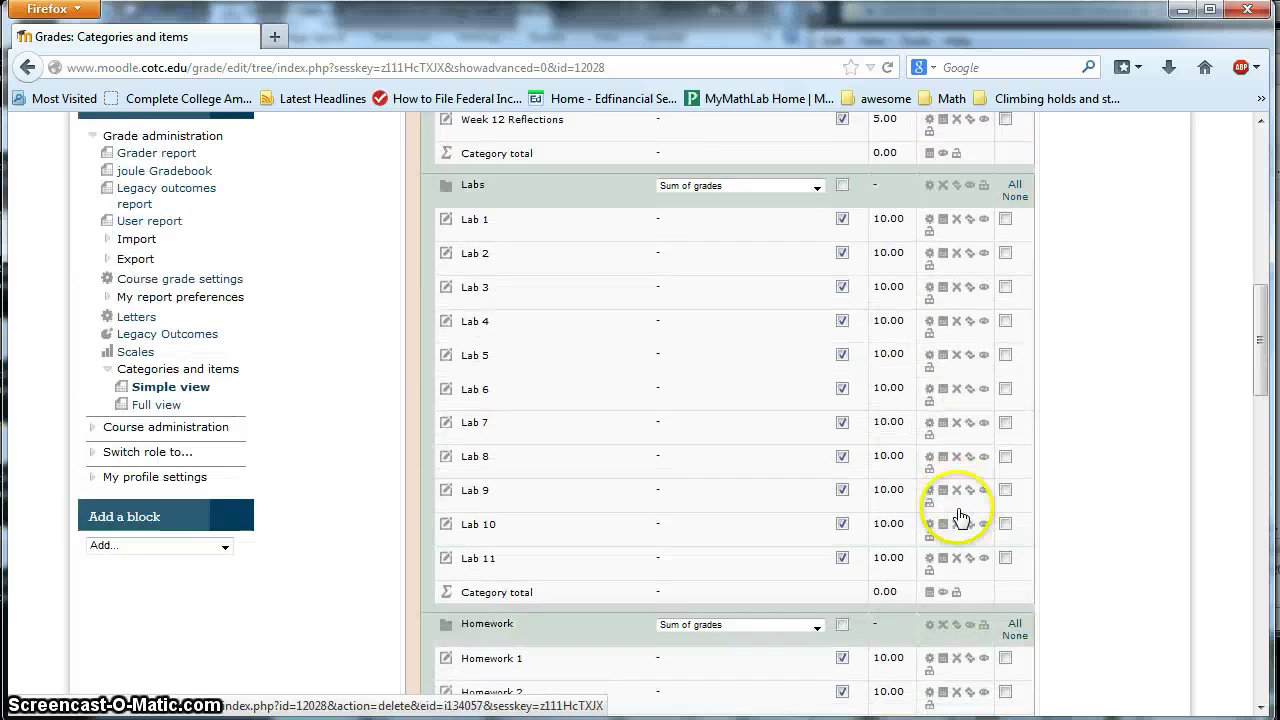
pyautogui.scroll(4, 812, 190)
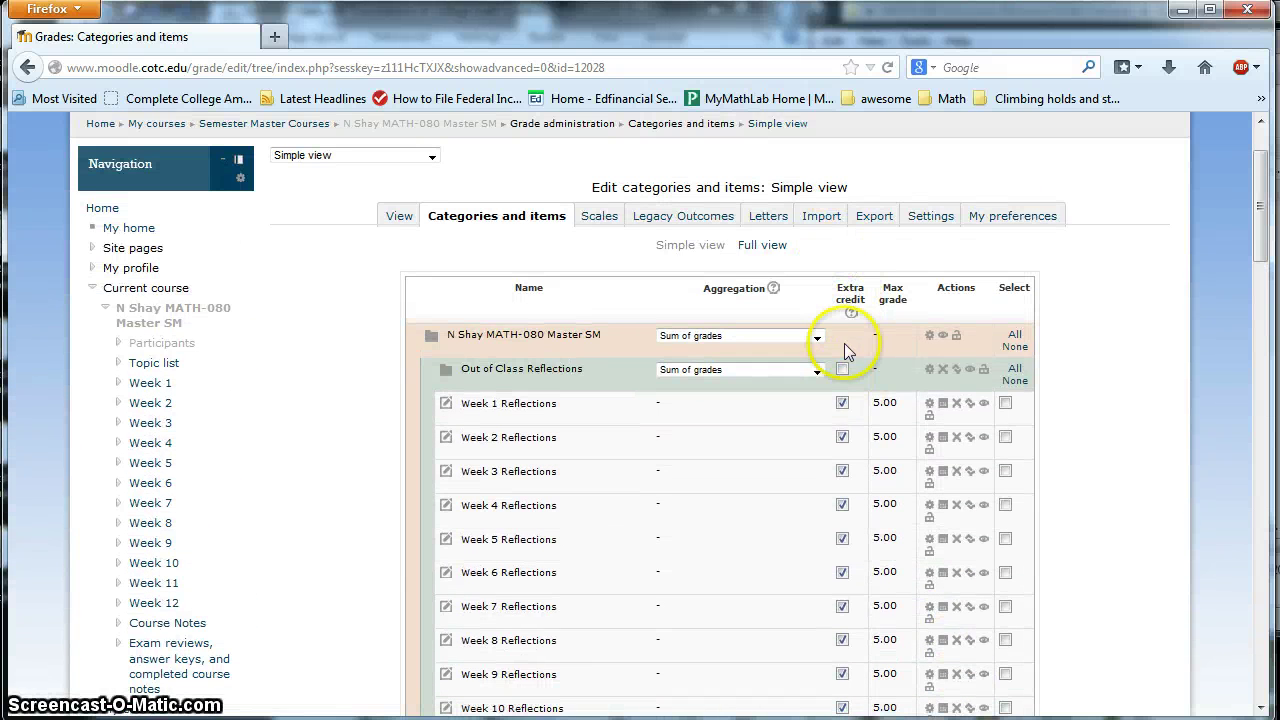
pyautogui.scroll(-2, 842, 415)
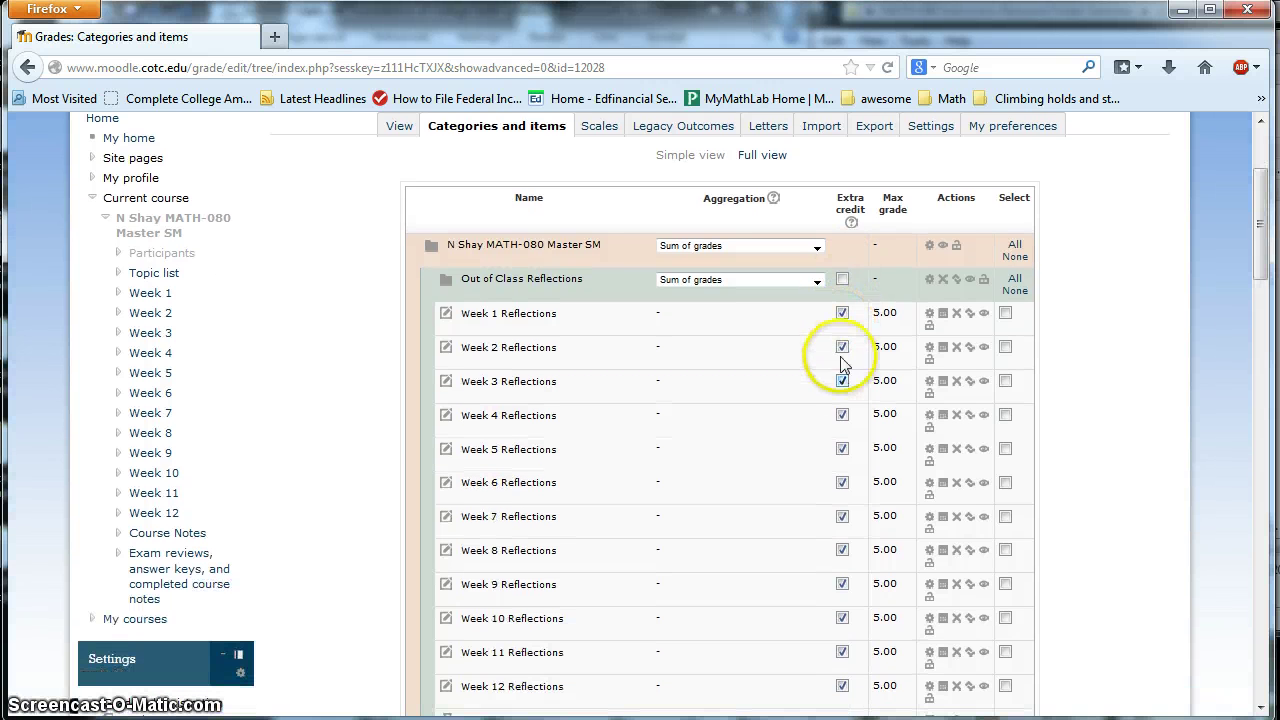
pyautogui.click(842, 448)
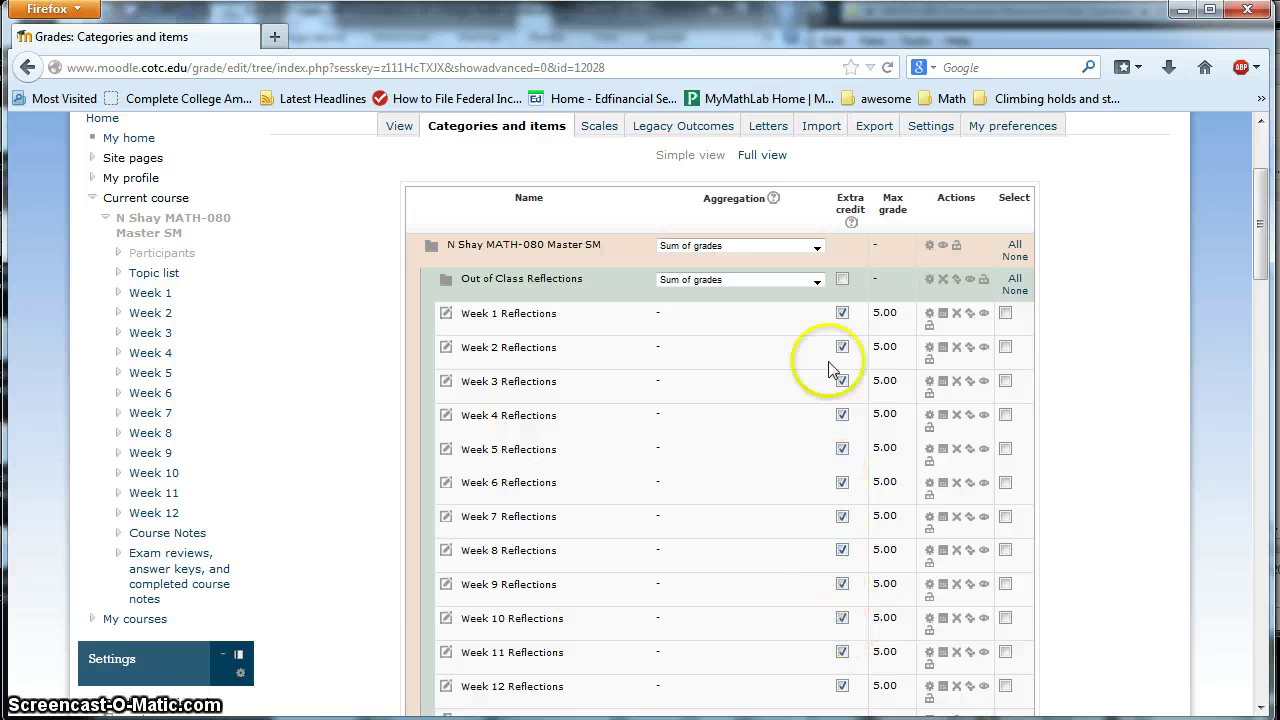
pyautogui.scroll(-4, 845, 410)
pyautogui.scroll(-2, 846, 400)
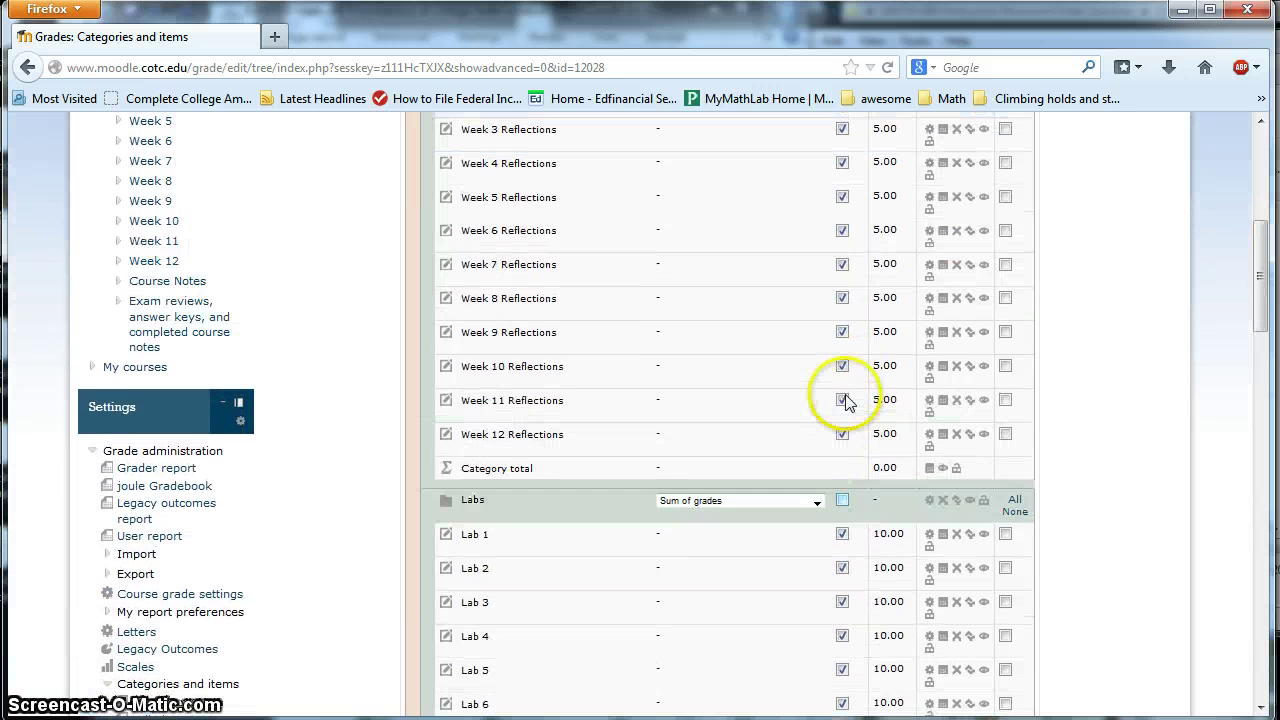
pyautogui.scroll(2, 843, 400)
pyautogui.scroll(-3, 850, 410)
pyautogui.scroll(-20, 855, 415)
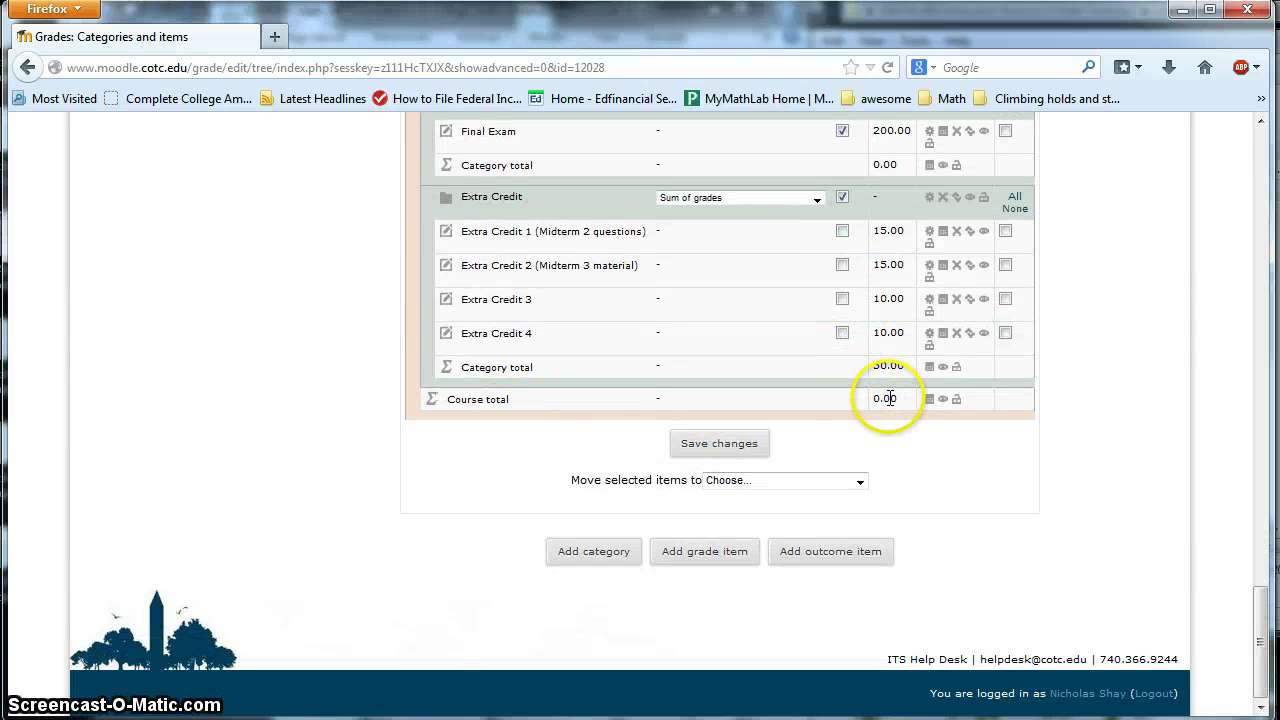
pyautogui.moveTo(899, 399); pyautogui.dragTo(850, 400)
pyautogui.scroll(5, 900, 455)
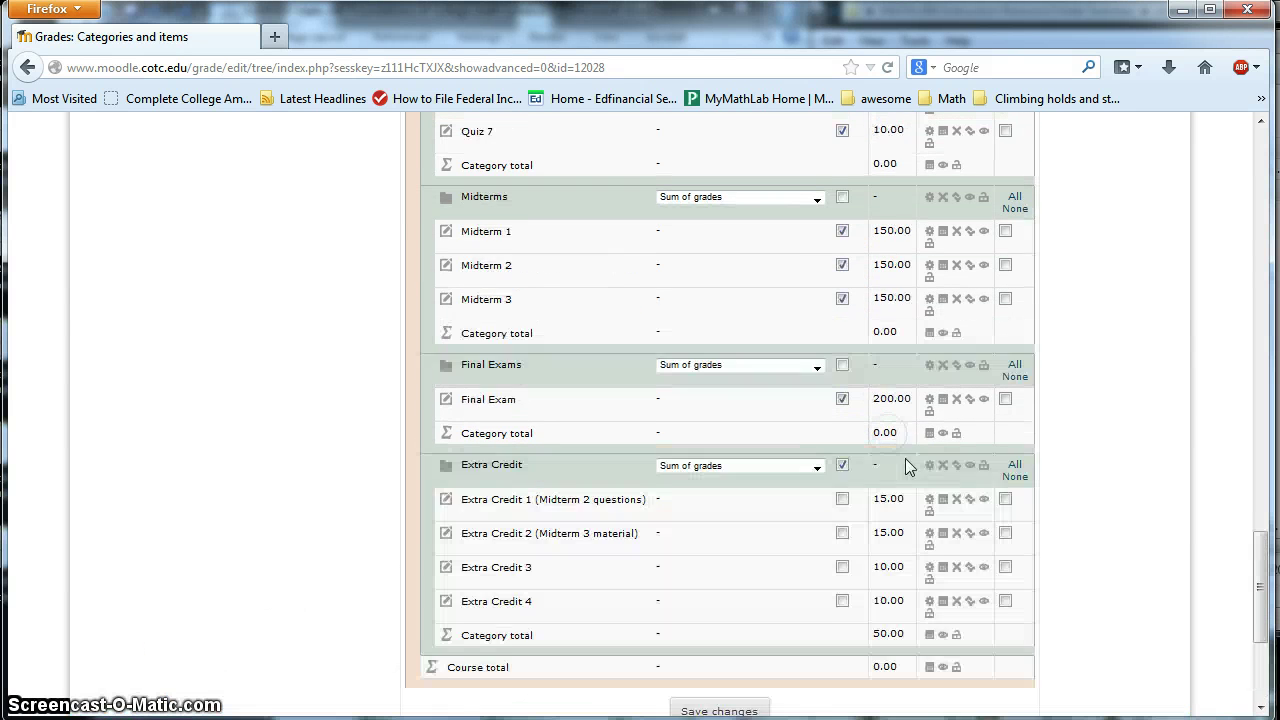
pyautogui.scroll(2, 905, 460)
pyautogui.click(894, 445)
pyautogui.scroll(5, 890, 442)
pyautogui.scroll(5, 885, 438)
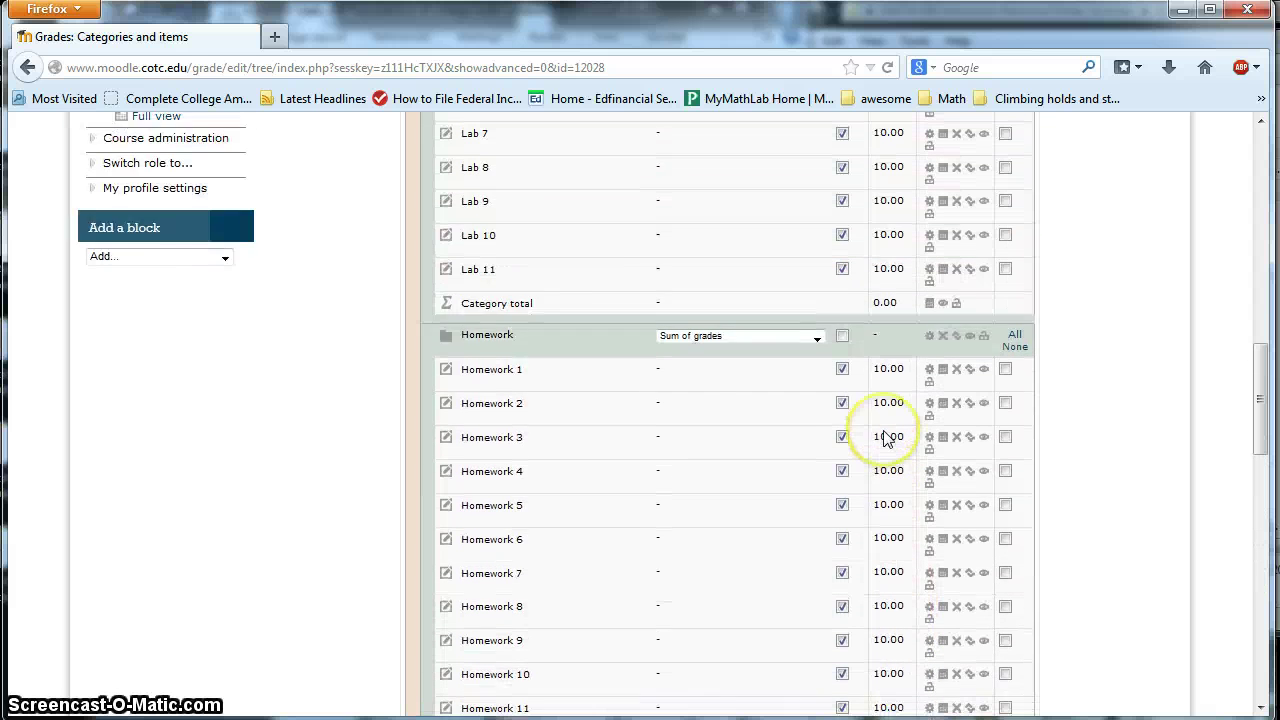
pyautogui.scroll(8, 882, 432)
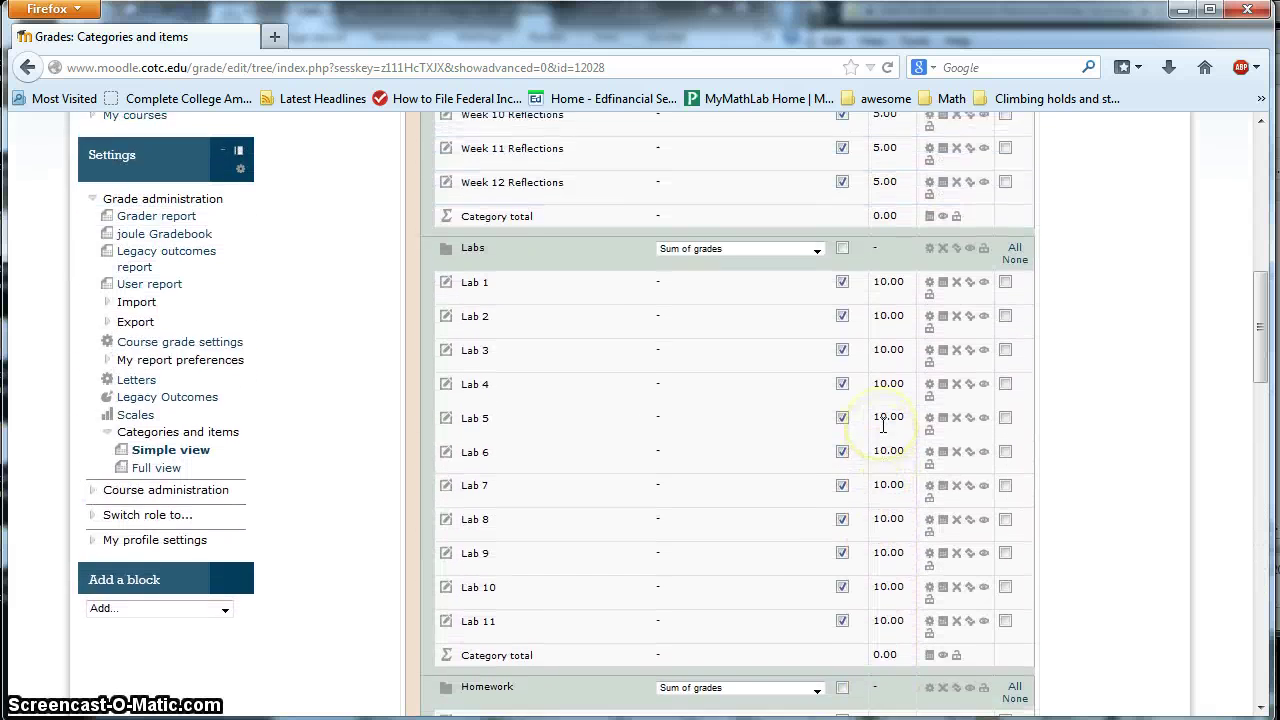
pyautogui.scroll(1, 882, 432)
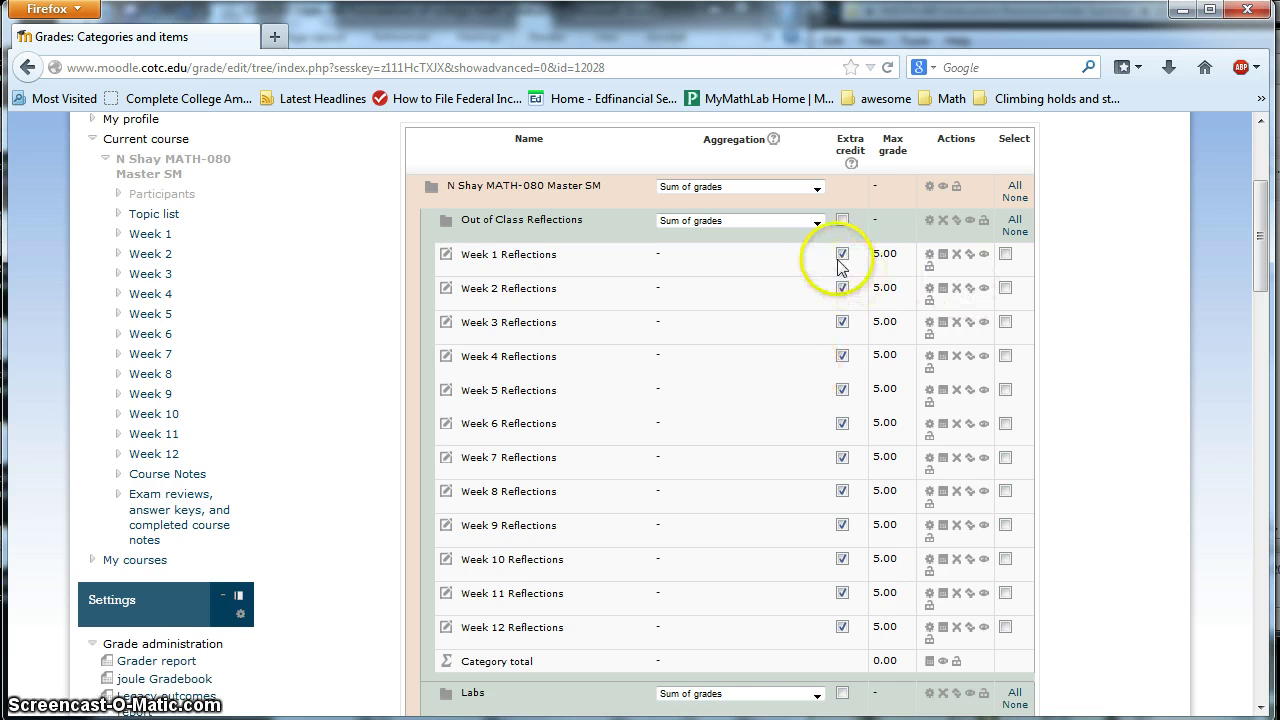
pyautogui.scroll(-3, 826, 352)
pyautogui.scroll(-5, 826, 352)
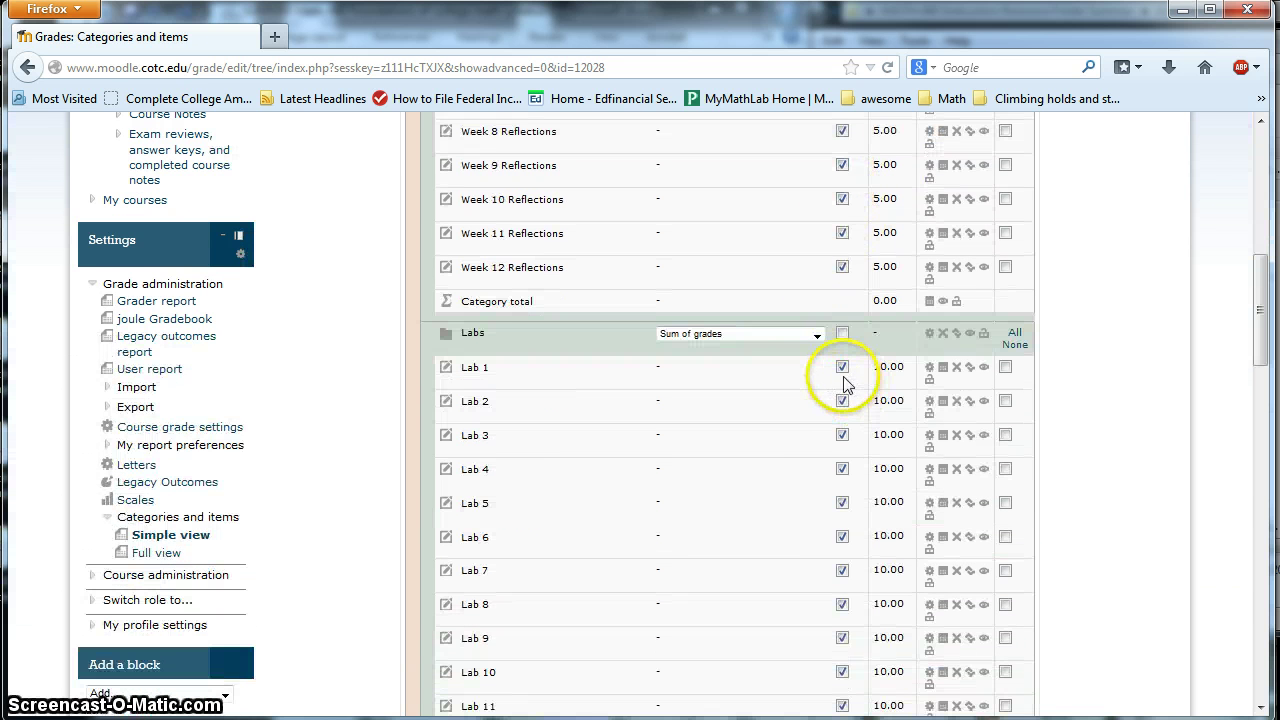
pyautogui.scroll(-6, 843, 380)
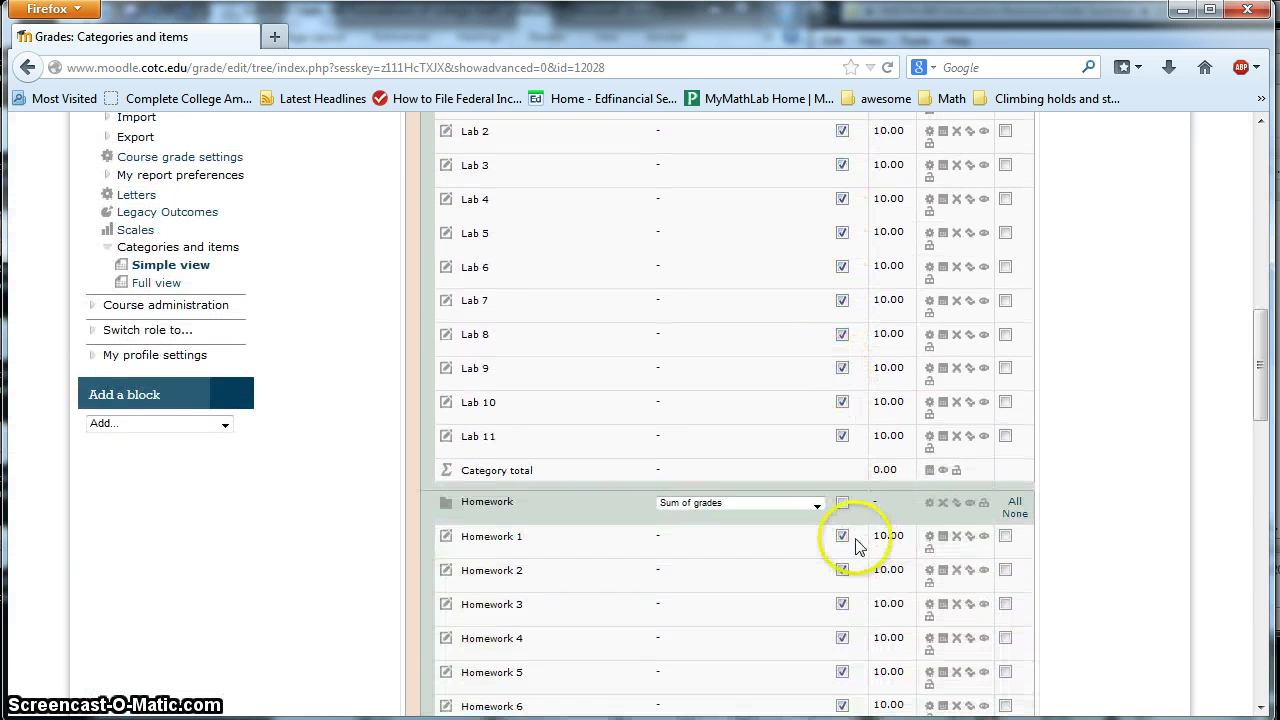
pyautogui.scroll(18, 857, 553)
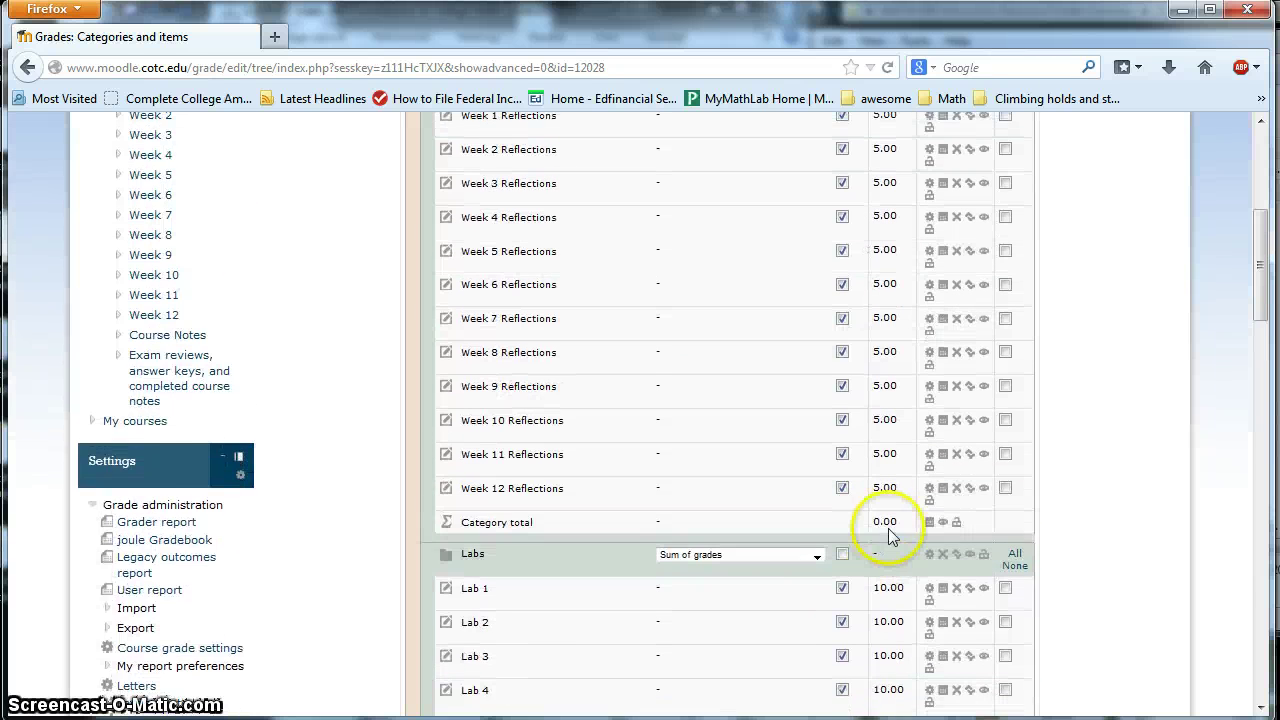
pyautogui.scroll(-4, 896, 537)
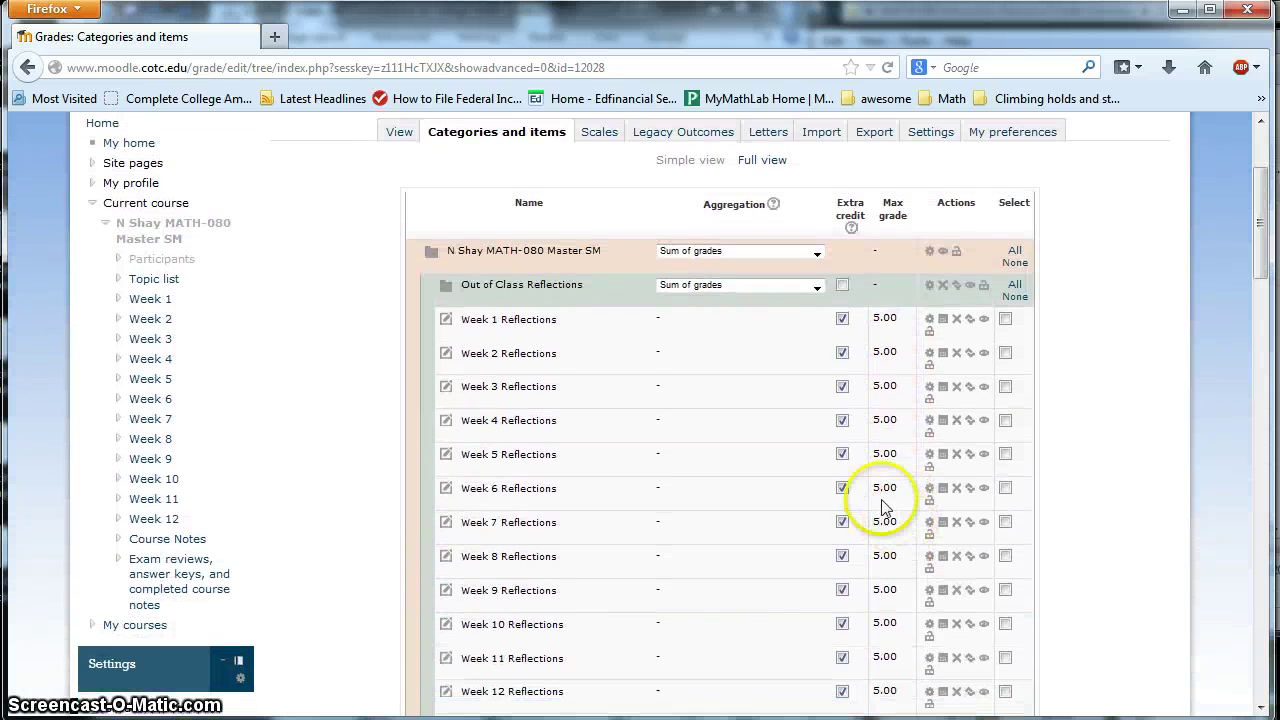
# Step: Untick Extra credit for Week 1 Reflections, Lab 1 and Homework 1
pyautogui.click(842, 320)
pyautogui.scroll(-8, 841, 322)
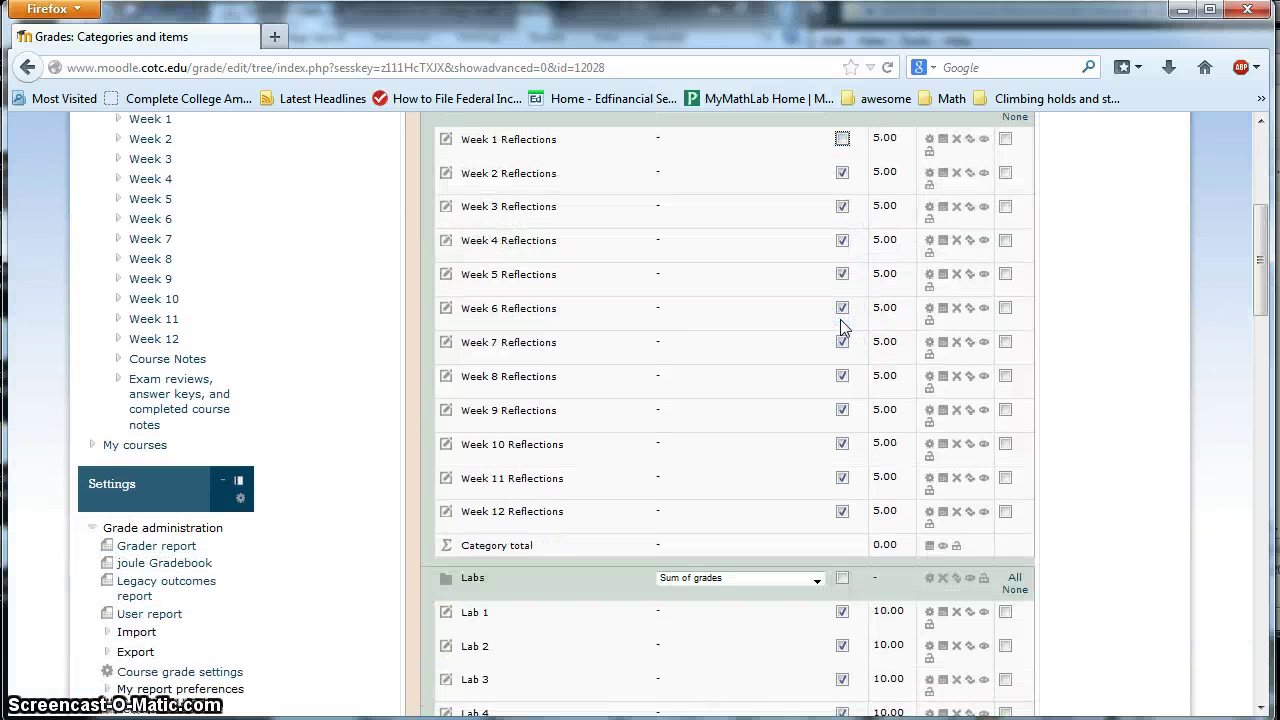
pyautogui.click(846, 431)
pyautogui.scroll(6, 838, 432)
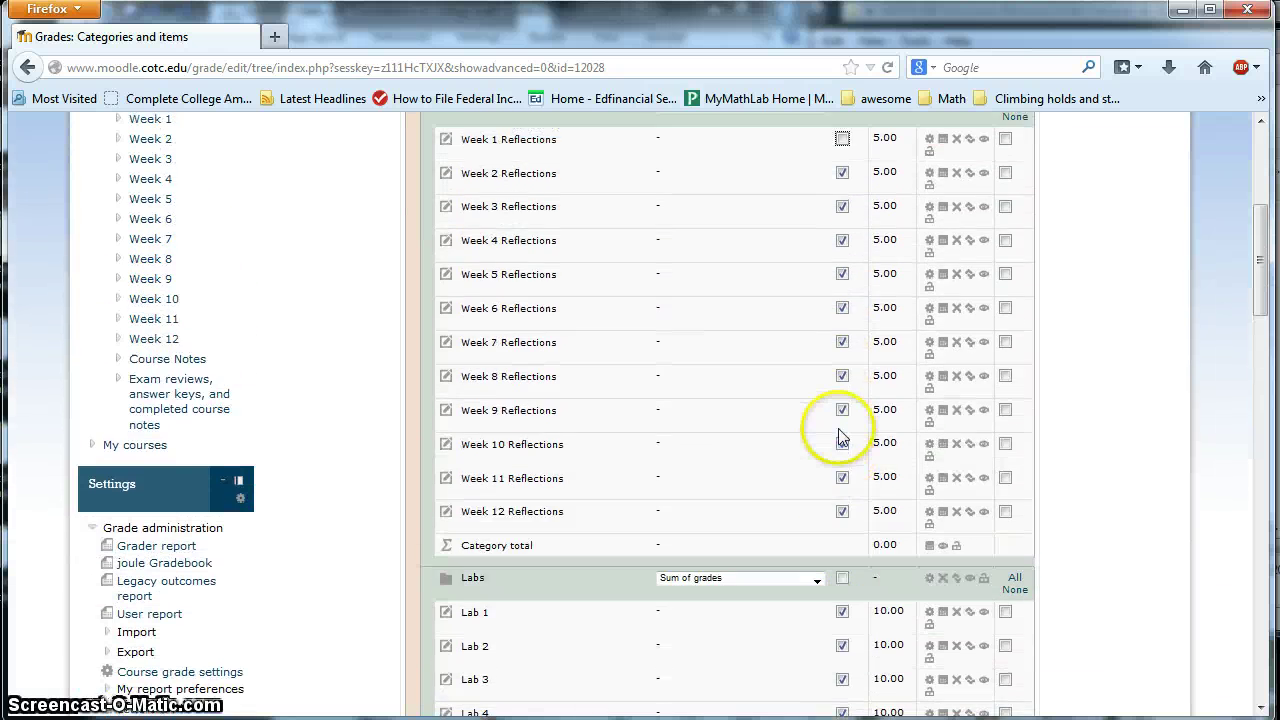
pyautogui.scroll(-4, 850, 330)
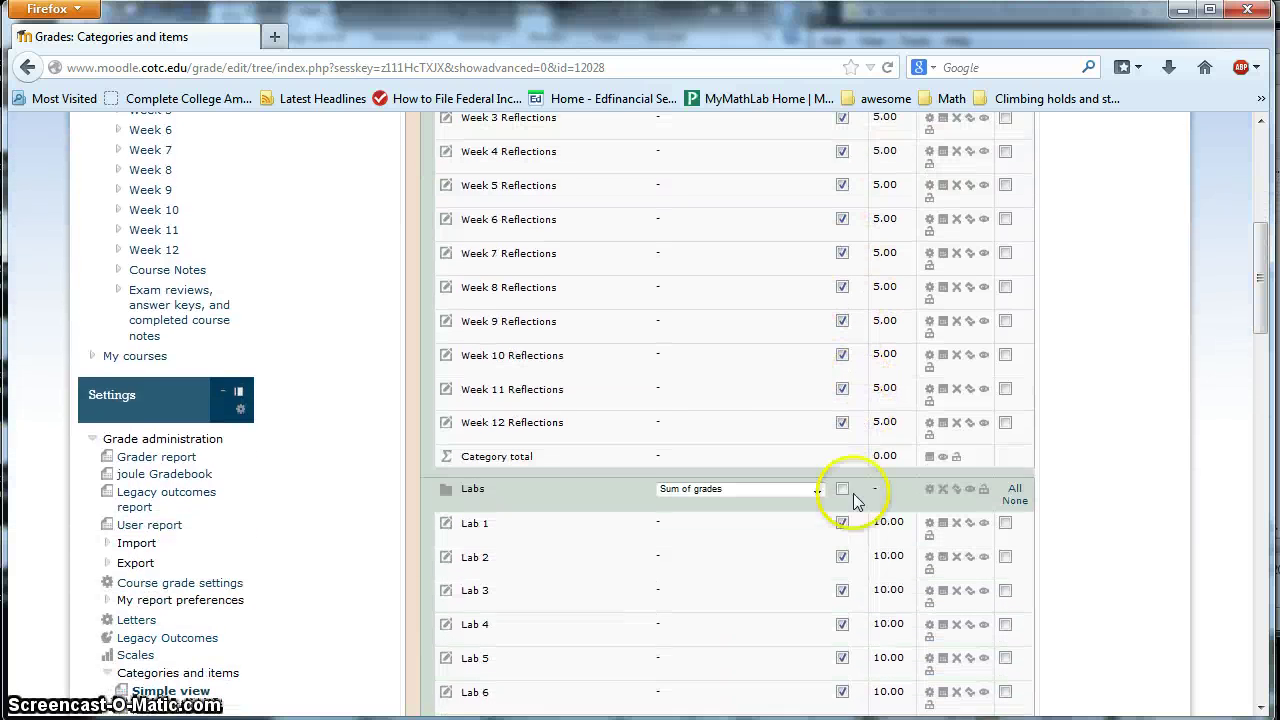
pyautogui.click(843, 526)
pyautogui.scroll(-10, 841, 527)
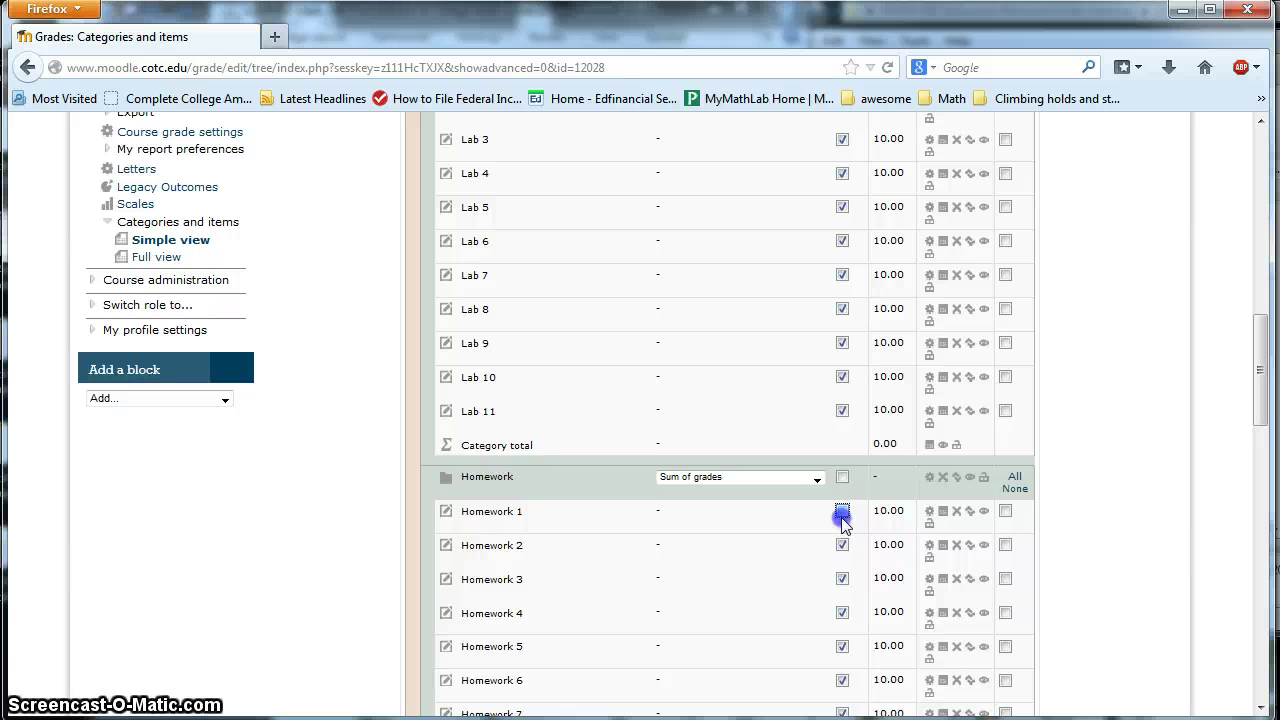
pyautogui.scroll(-14, 842, 520)
pyautogui.click(843, 513)
pyautogui.scroll(-12, 835, 525)
# Step: Save the changes and check the new course total of 25.00
pyautogui.click(746, 605)
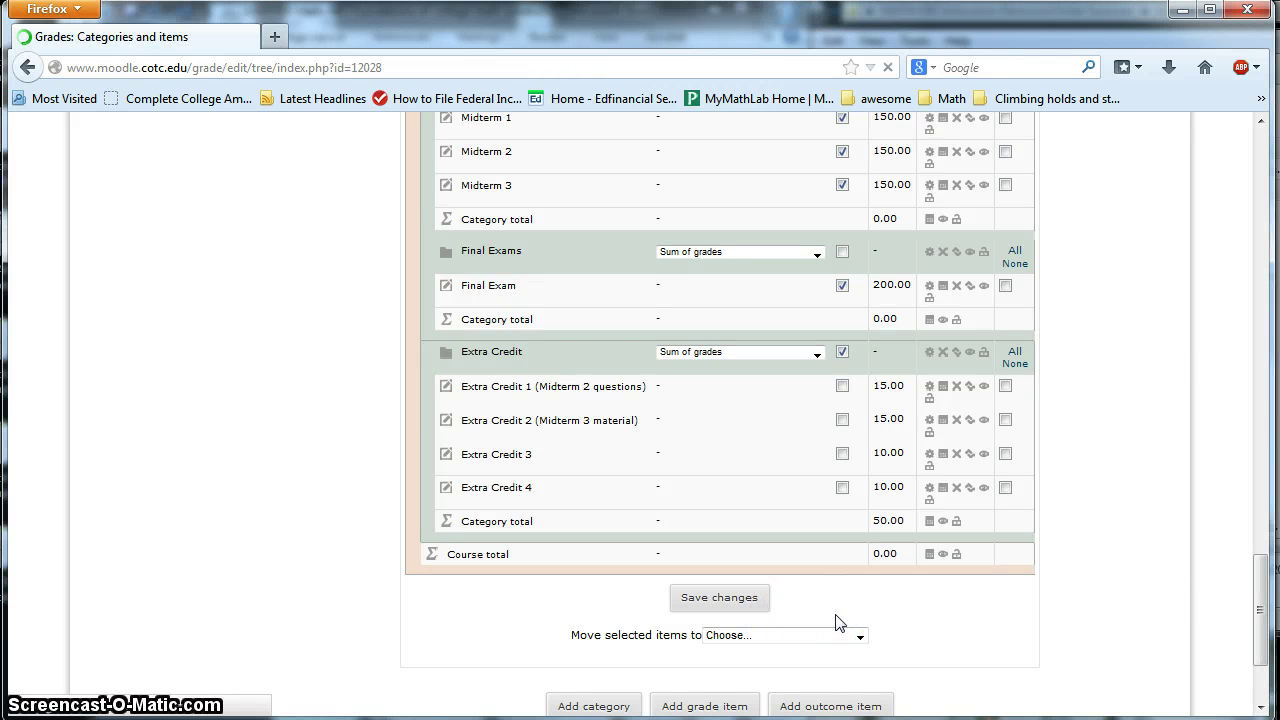
pyautogui.scroll(-20, 848, 594)
pyautogui.scroll(-15, 871, 596)
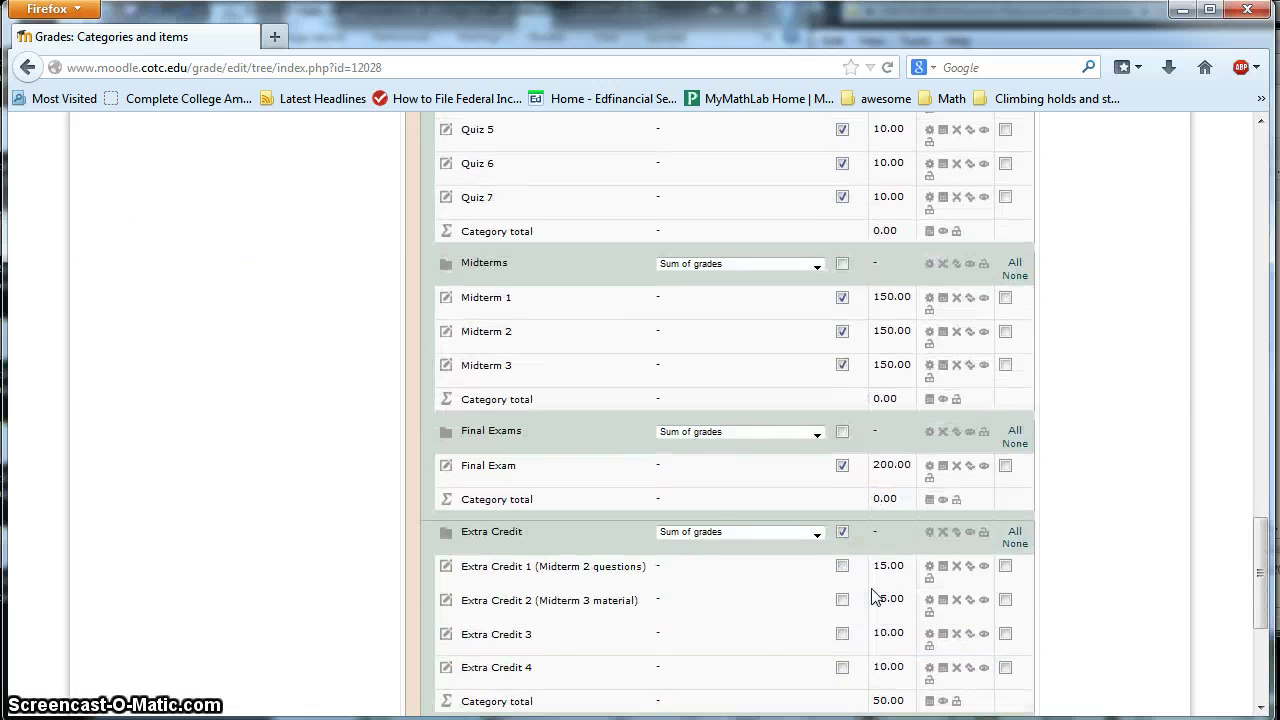
pyautogui.moveTo(873, 466); pyautogui.dragTo(897, 463)
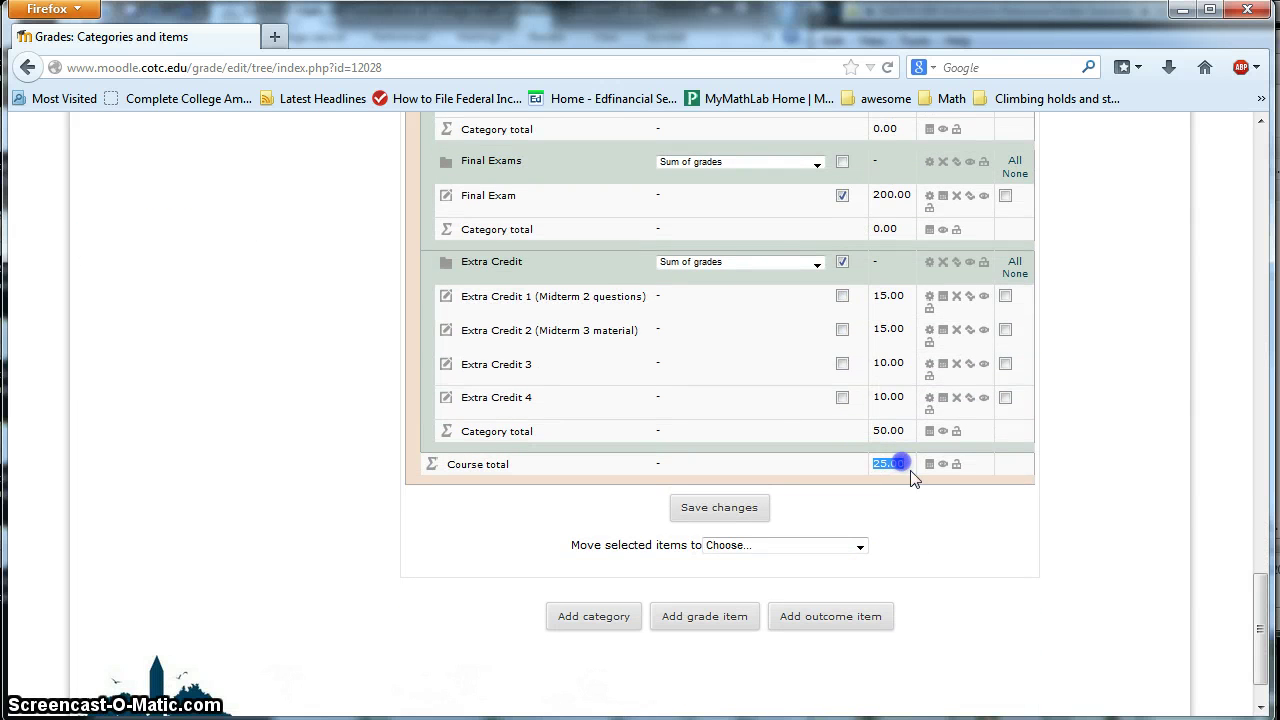
pyautogui.click(955, 528)
pyautogui.scroll(20, 958, 530)
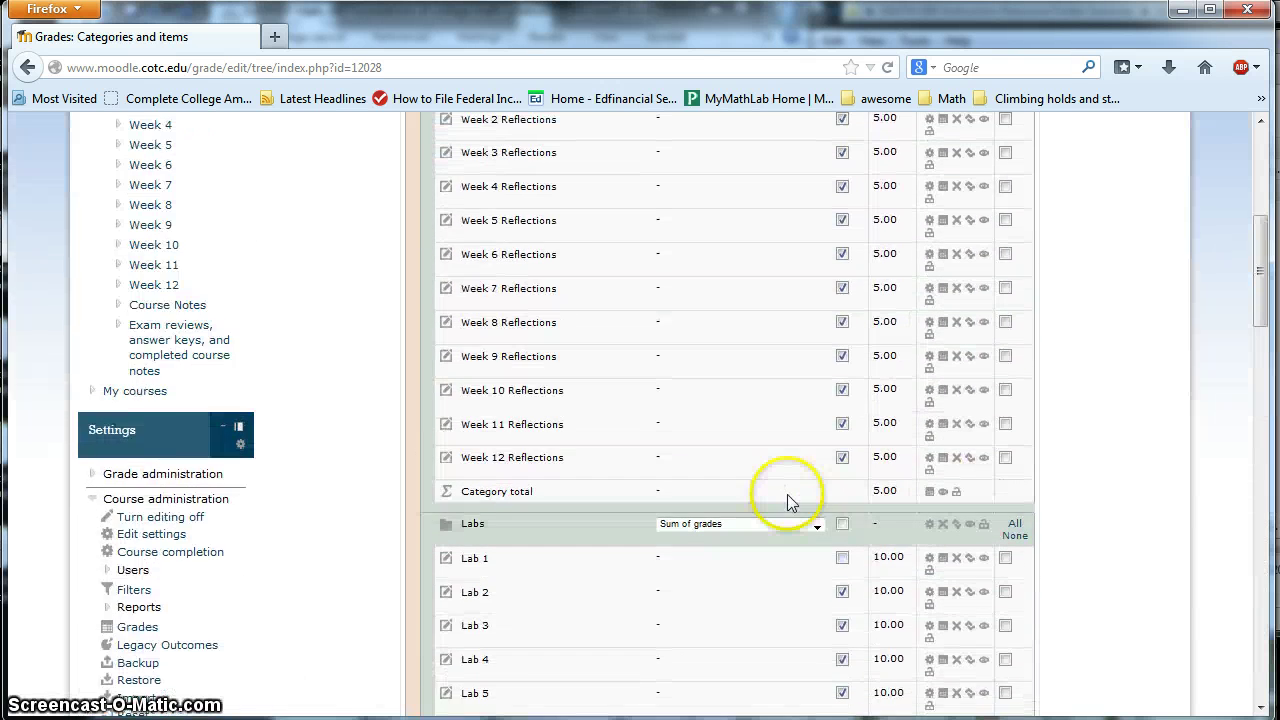
pyautogui.scroll(5, 764, 494)
# Step: Filter the joule Gradebook view to Homework, then to the Out of Class Reflections category
pyautogui.click(405, 316)
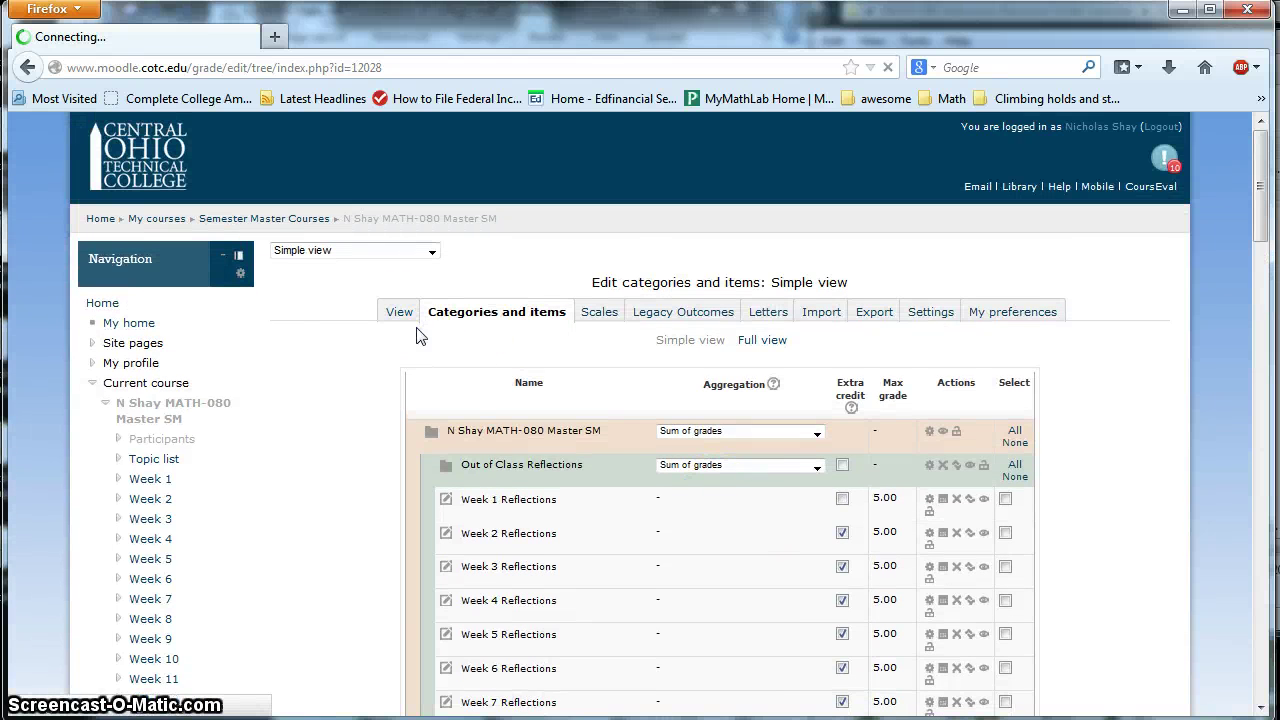
pyautogui.click(368, 390)
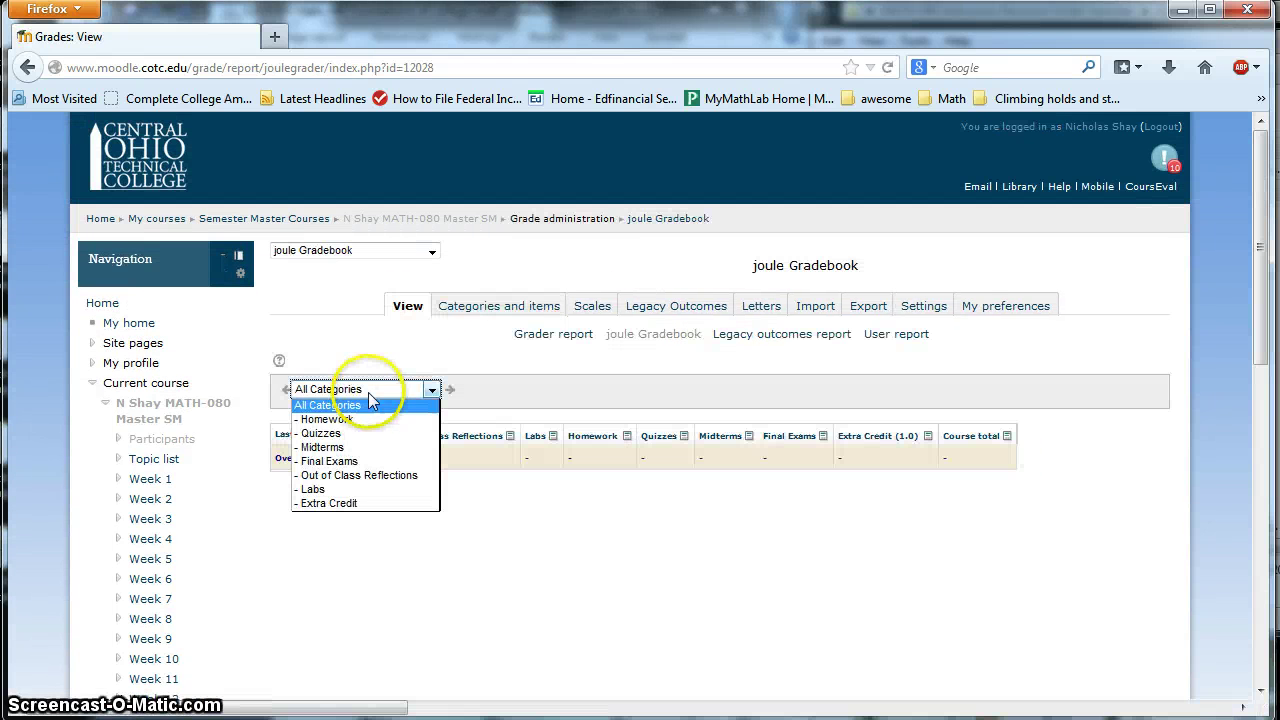
pyautogui.click(366, 419)
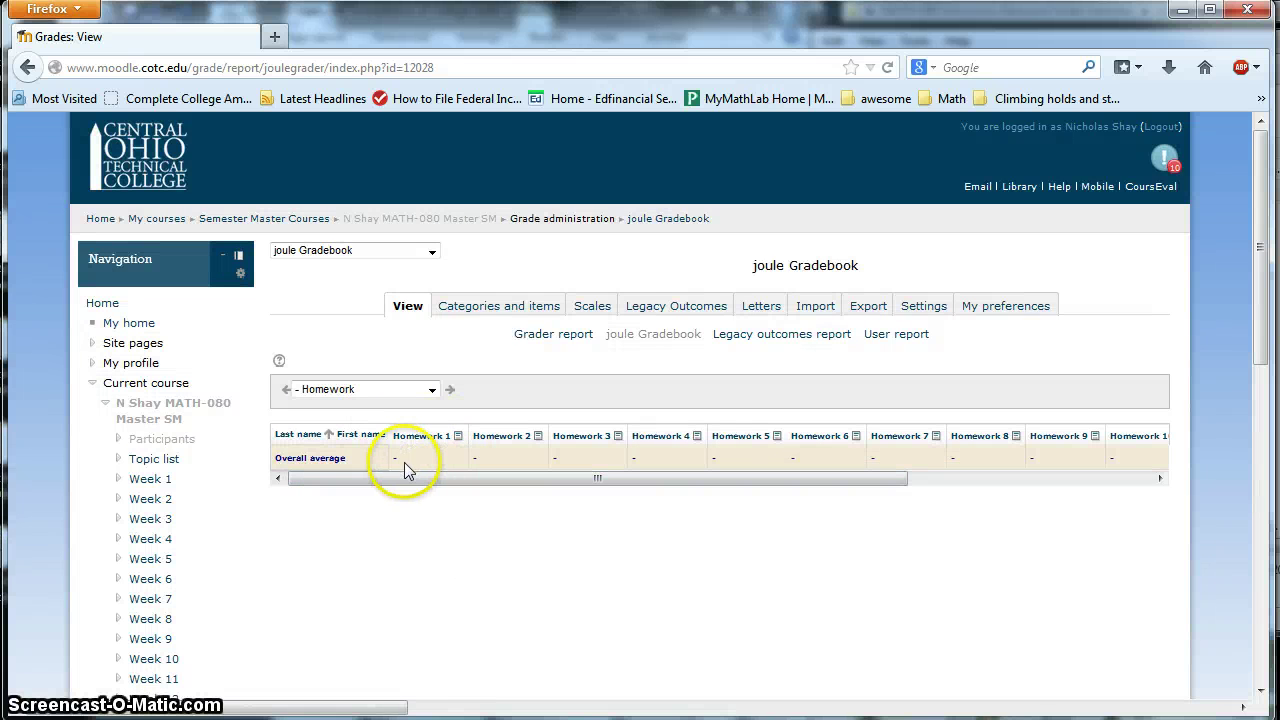
pyautogui.click(458, 436)
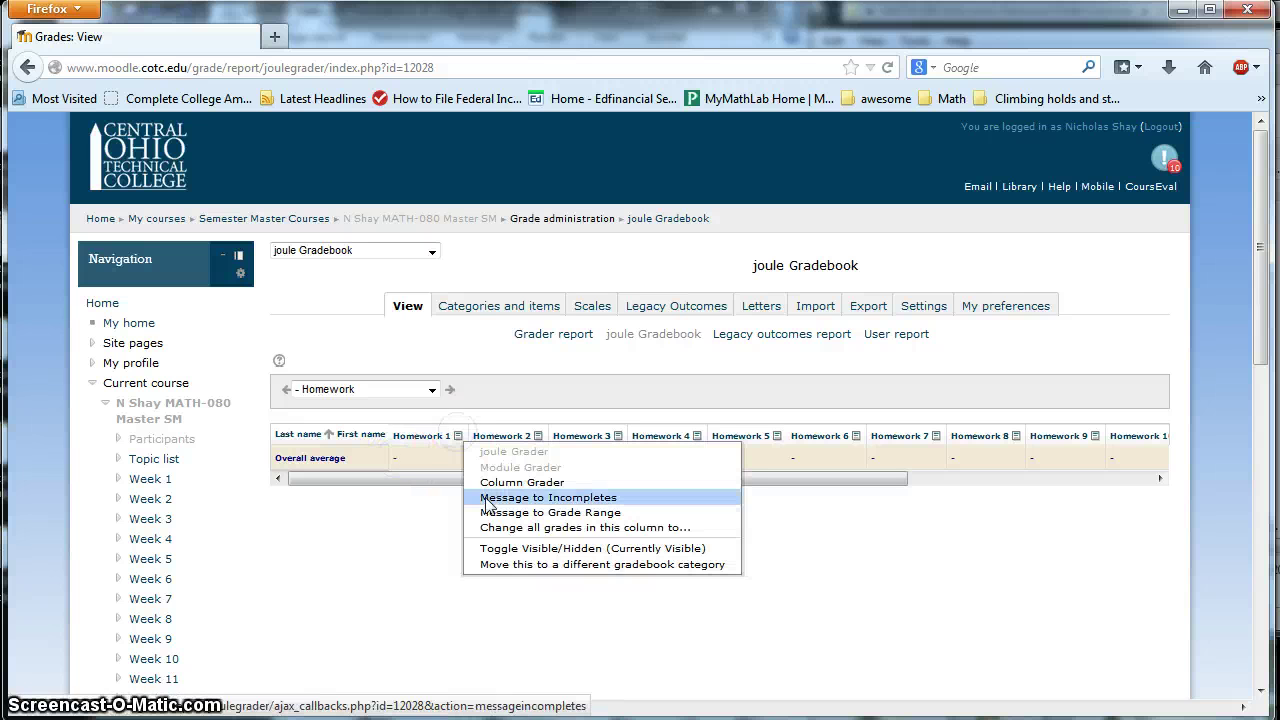
pyautogui.click(398, 392)
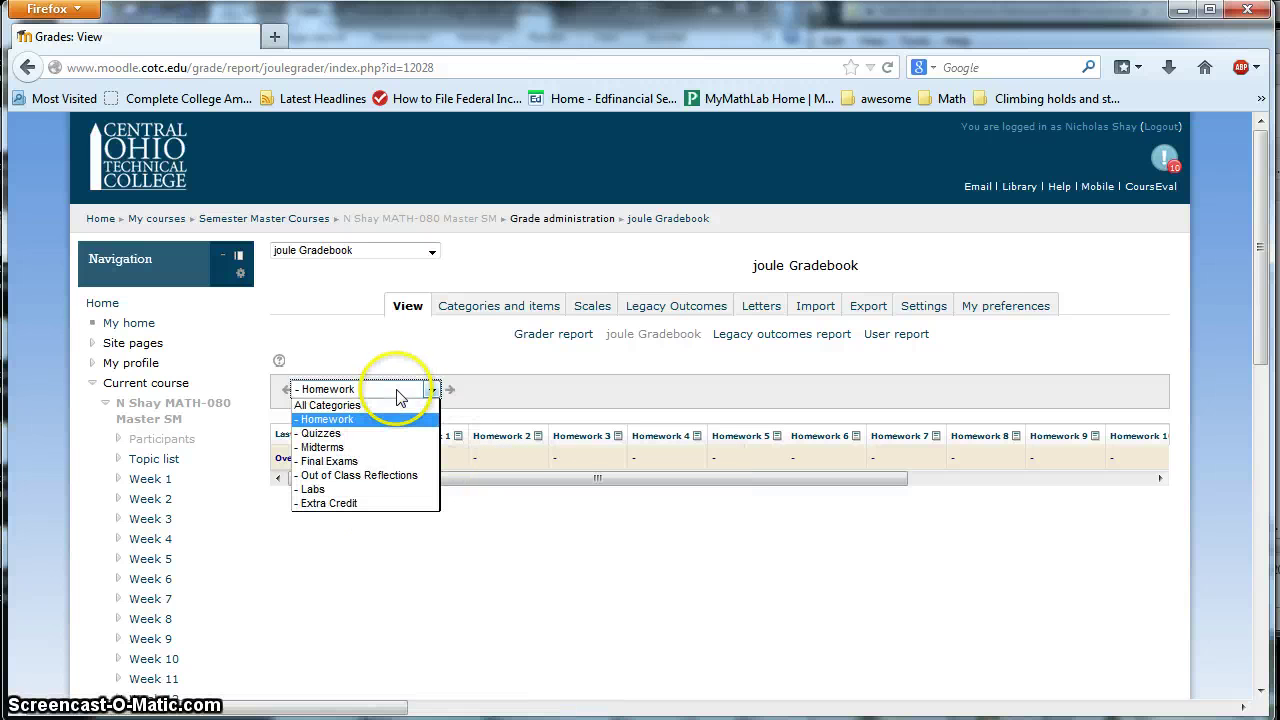
pyautogui.click(402, 476)
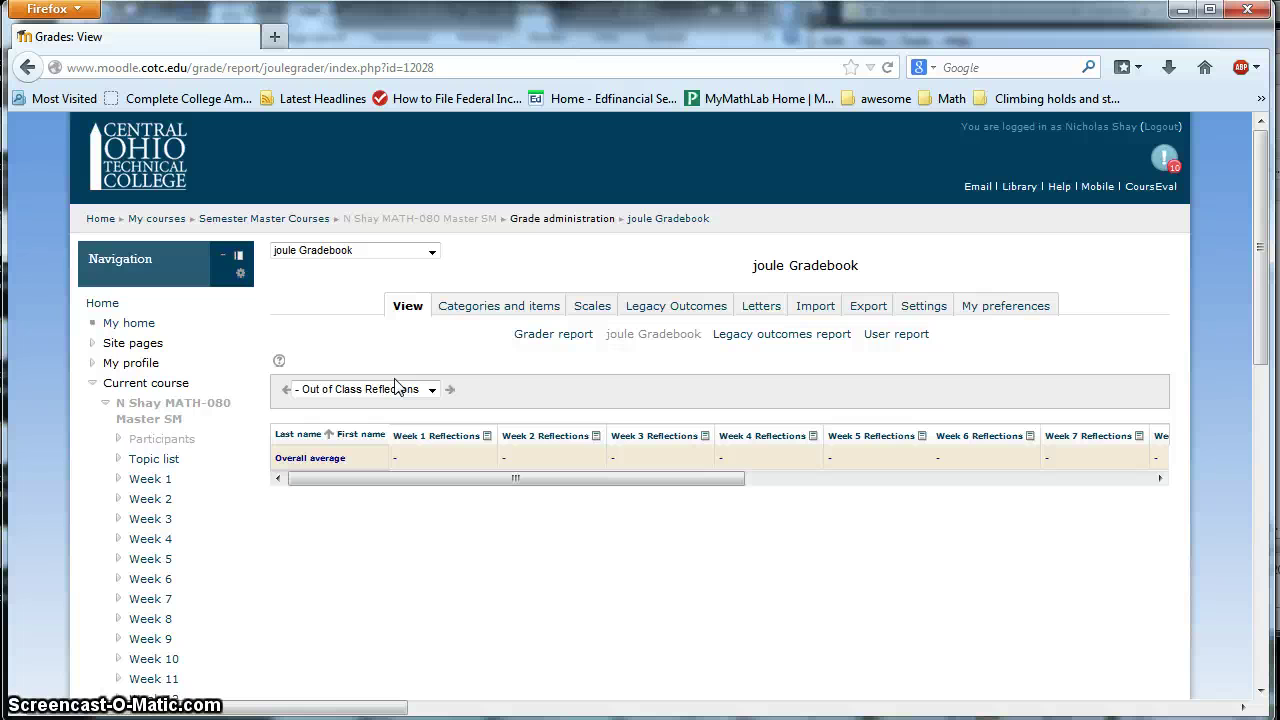
# Step: Back in Categories and items, untick Extra credit for Week 2–4 Reflections and the next one
pyautogui.click(490, 312)
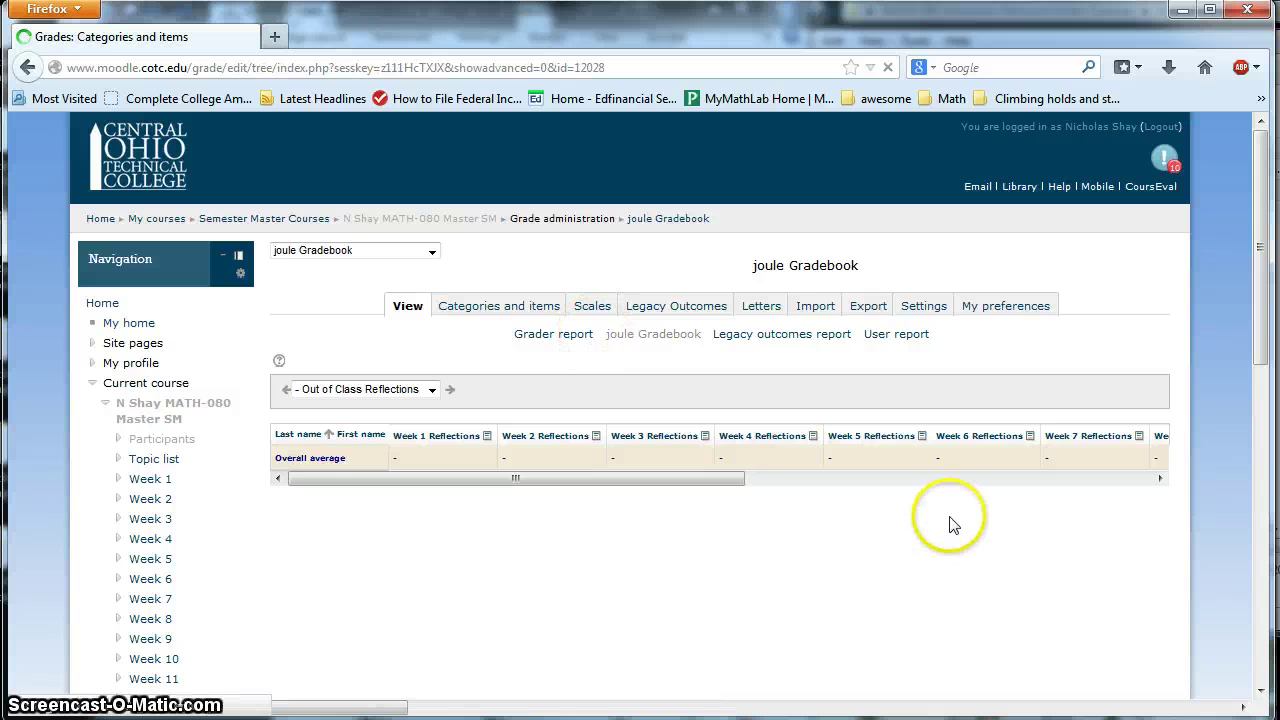
pyautogui.scroll(-3, 955, 515)
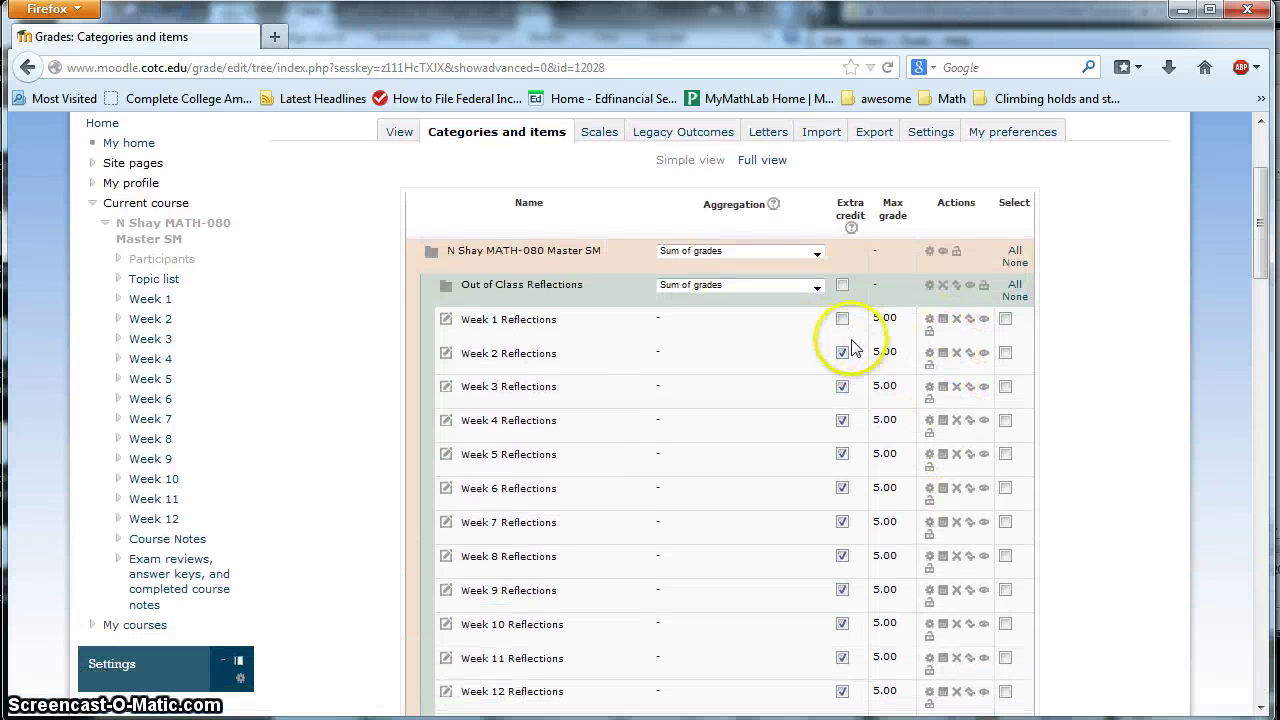
pyautogui.scroll(3, 378, 275)
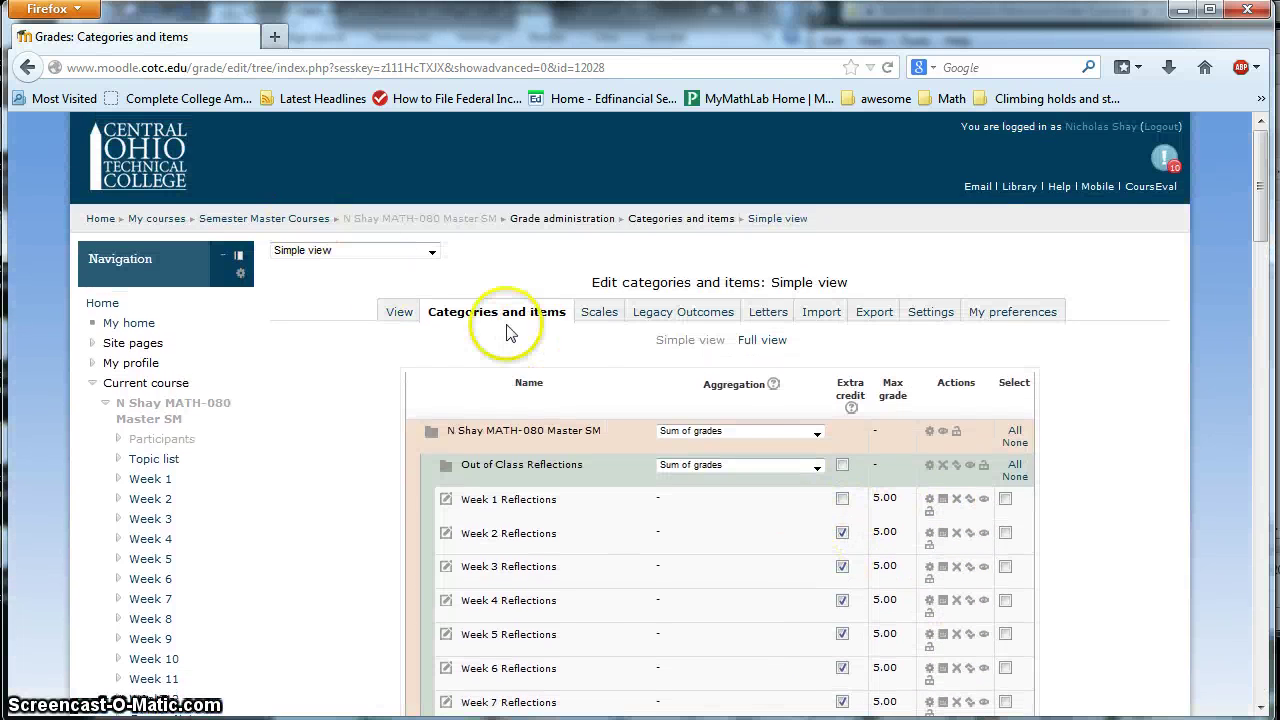
pyautogui.scroll(-3, 714, 474)
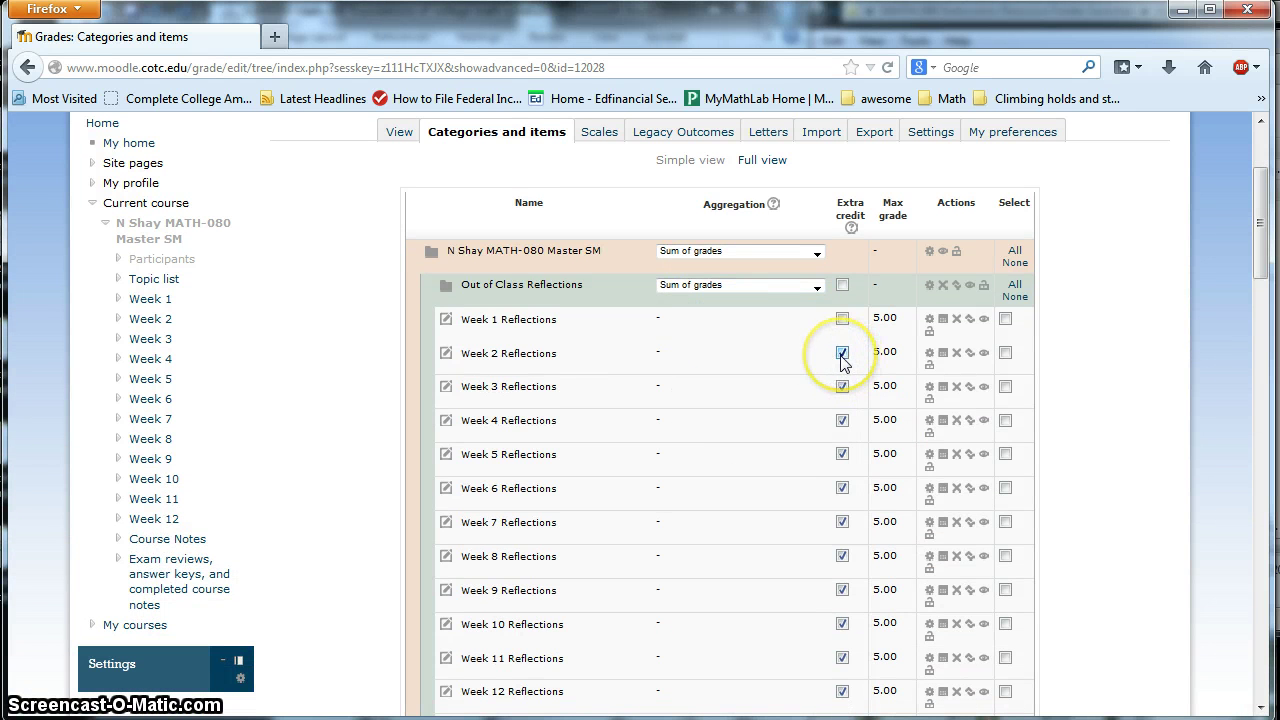
pyautogui.click(842, 353)
pyautogui.click(842, 386)
pyautogui.click(842, 420)
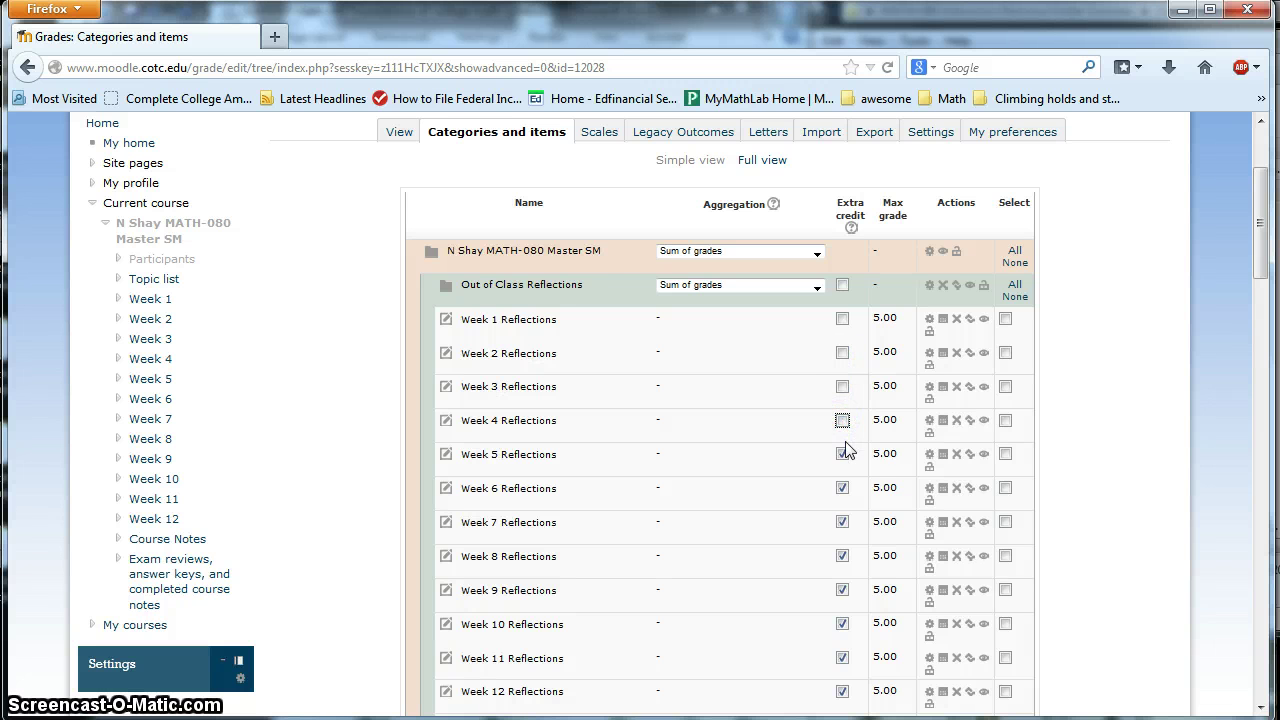
pyautogui.click(842, 454)
# Step: Tick Extra credit for Lab 11 and Week 1–4 Reflections
pyautogui.scroll(-15, 842, 462)
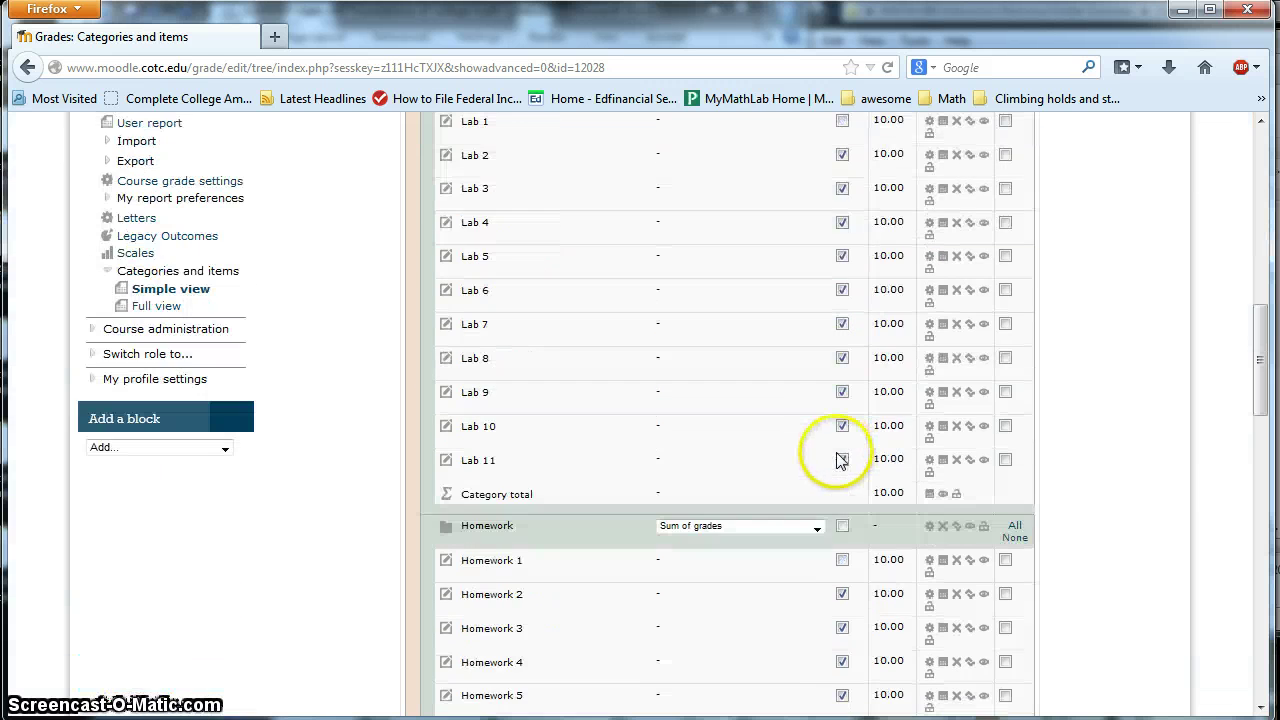
pyautogui.scroll(-10, 840, 468)
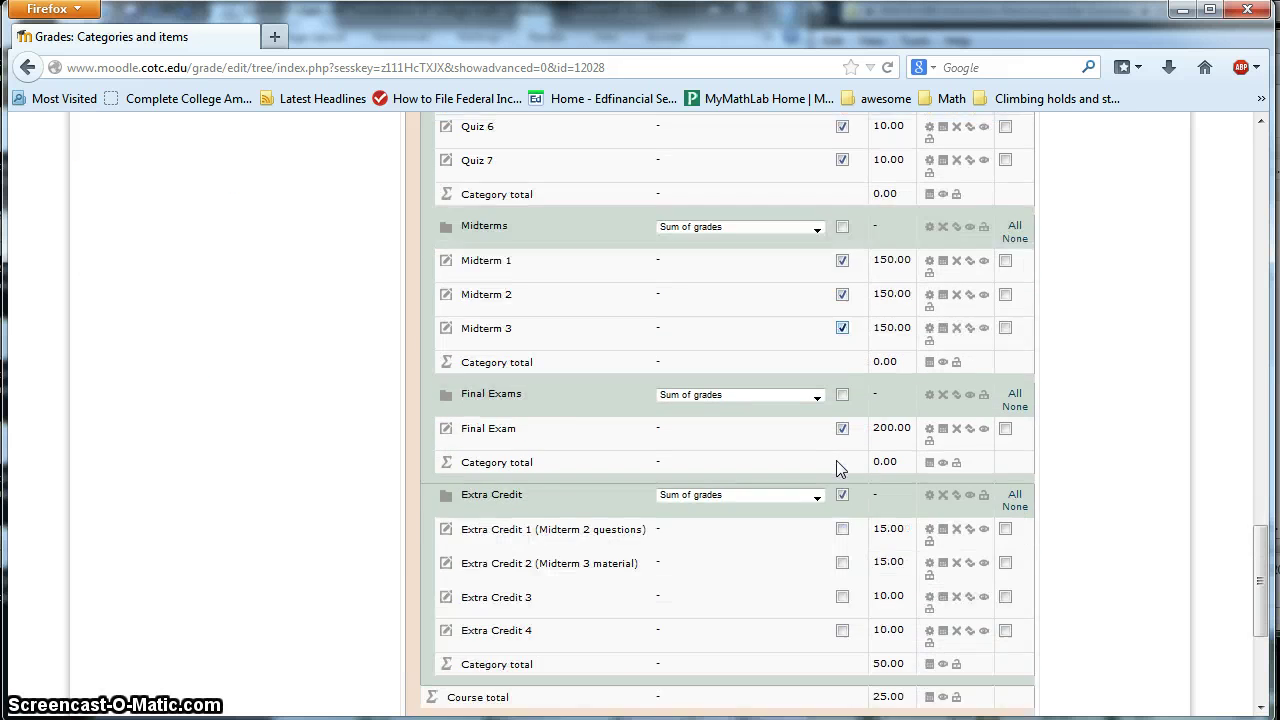
pyautogui.scroll(20, 836, 461)
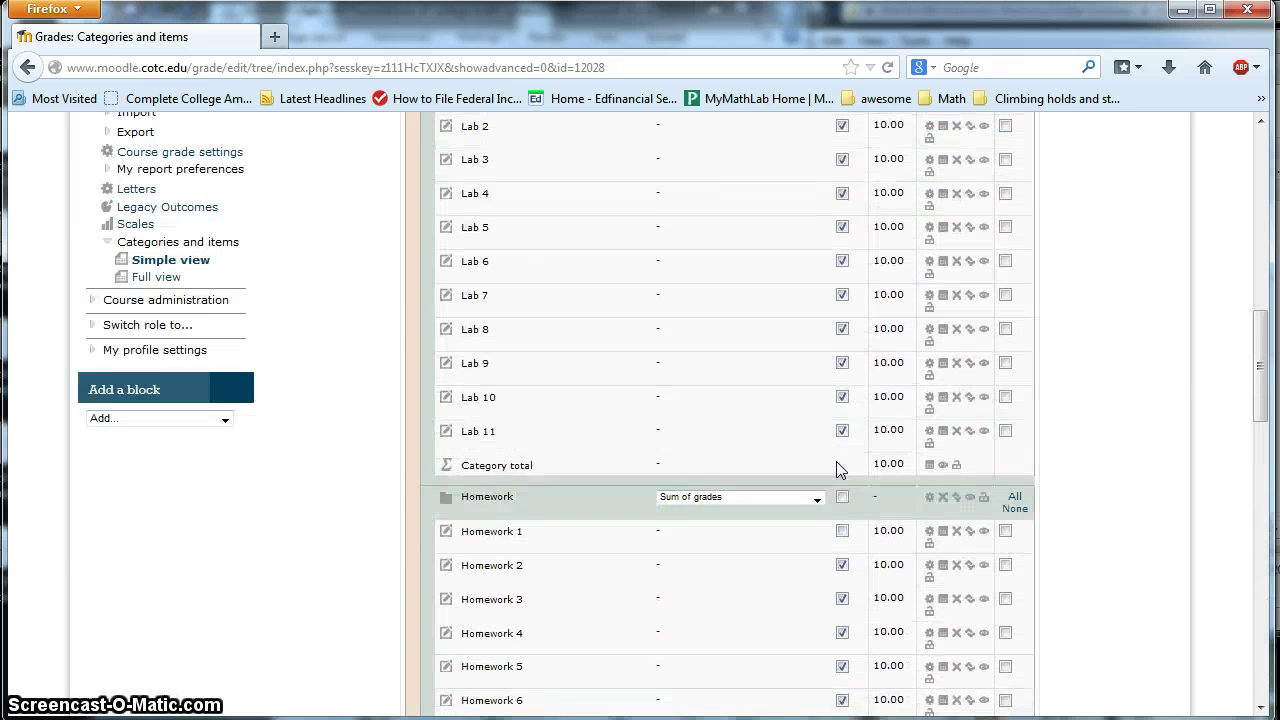
pyautogui.click(847, 274)
pyautogui.scroll(7, 848, 274)
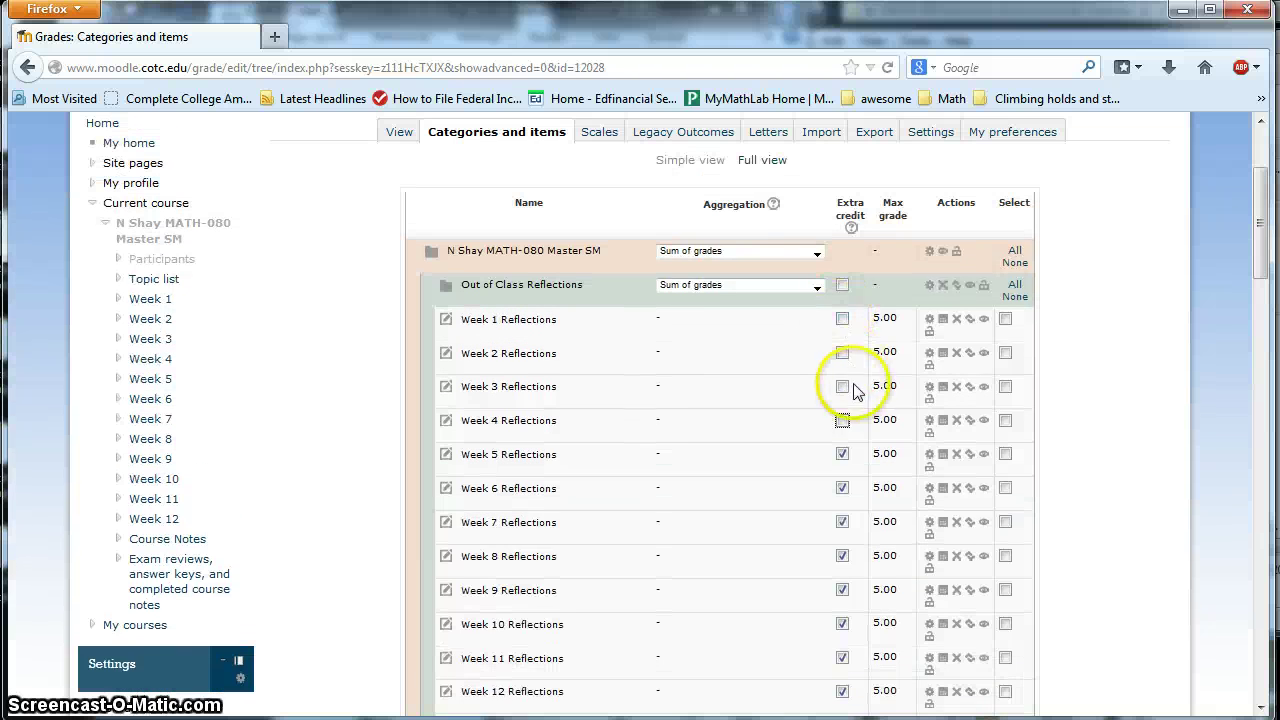
pyautogui.click(843, 320)
pyautogui.click(842, 353)
pyautogui.click(842, 387)
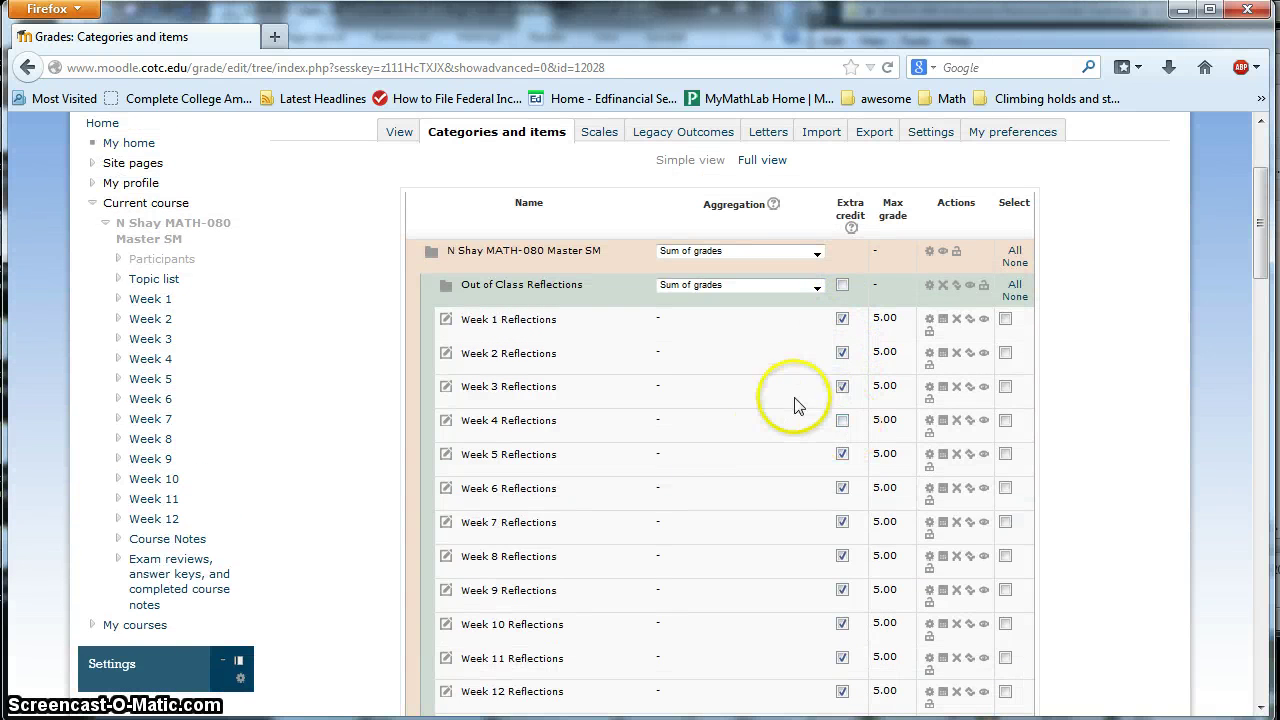
pyautogui.click(843, 420)
# Step: Scroll through every category to review the Extra credit checkboxes
pyautogui.scroll(-15, 800, 414)
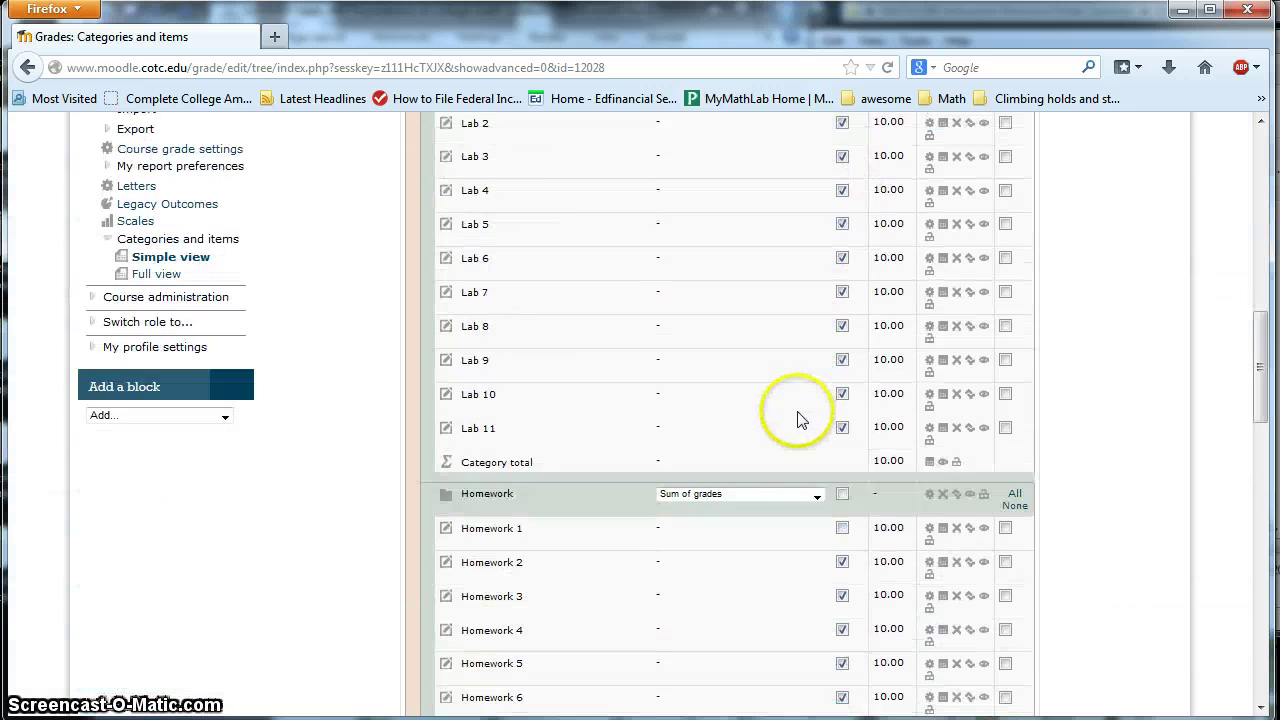
pyautogui.scroll(-3, 797, 410)
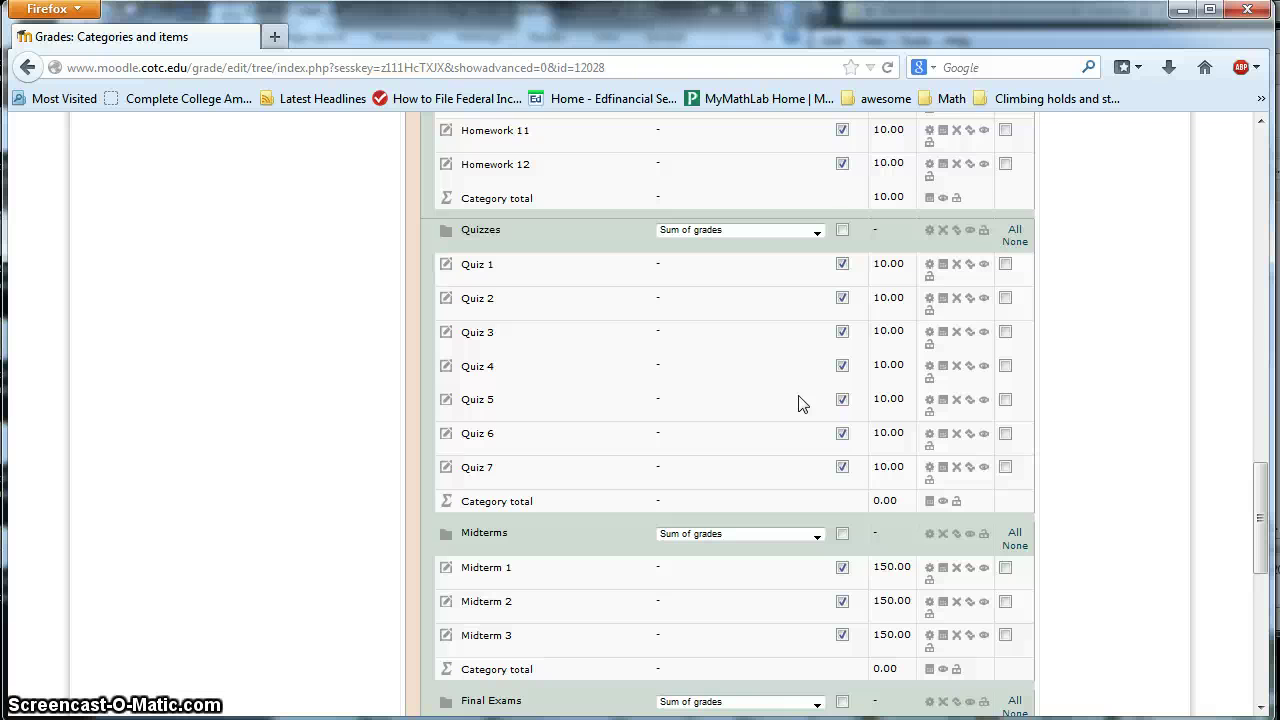
pyautogui.scroll(-6, 796, 396)
pyautogui.scroll(-1, 790, 391)
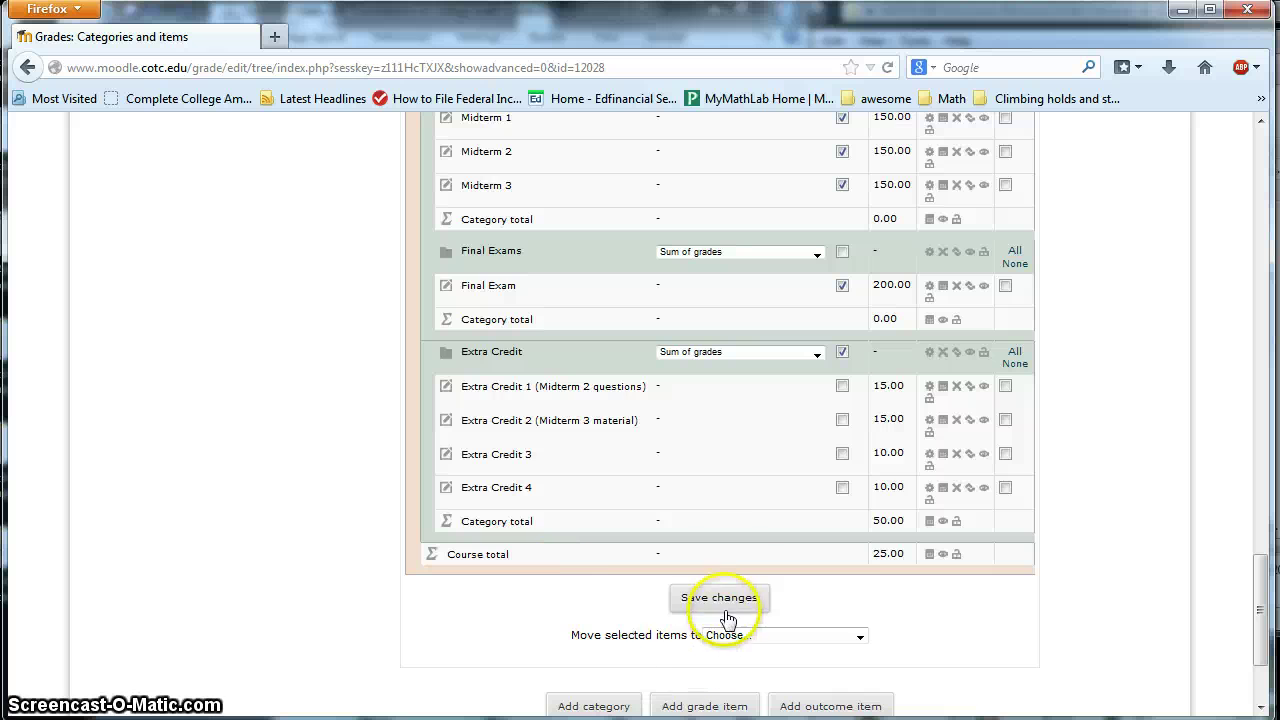
pyautogui.scroll(10, 766, 531)
pyautogui.scroll(4, 818, 375)
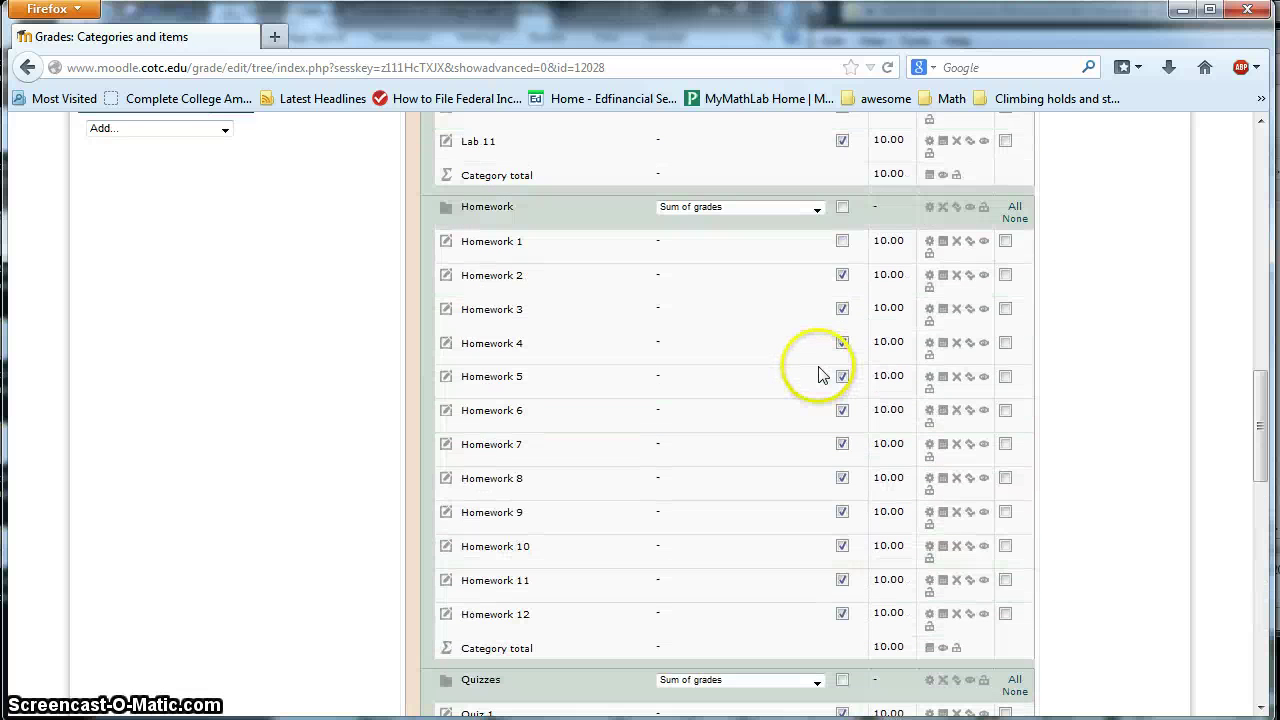
pyautogui.scroll(5, 841, 245)
pyautogui.scroll(1, 841, 250)
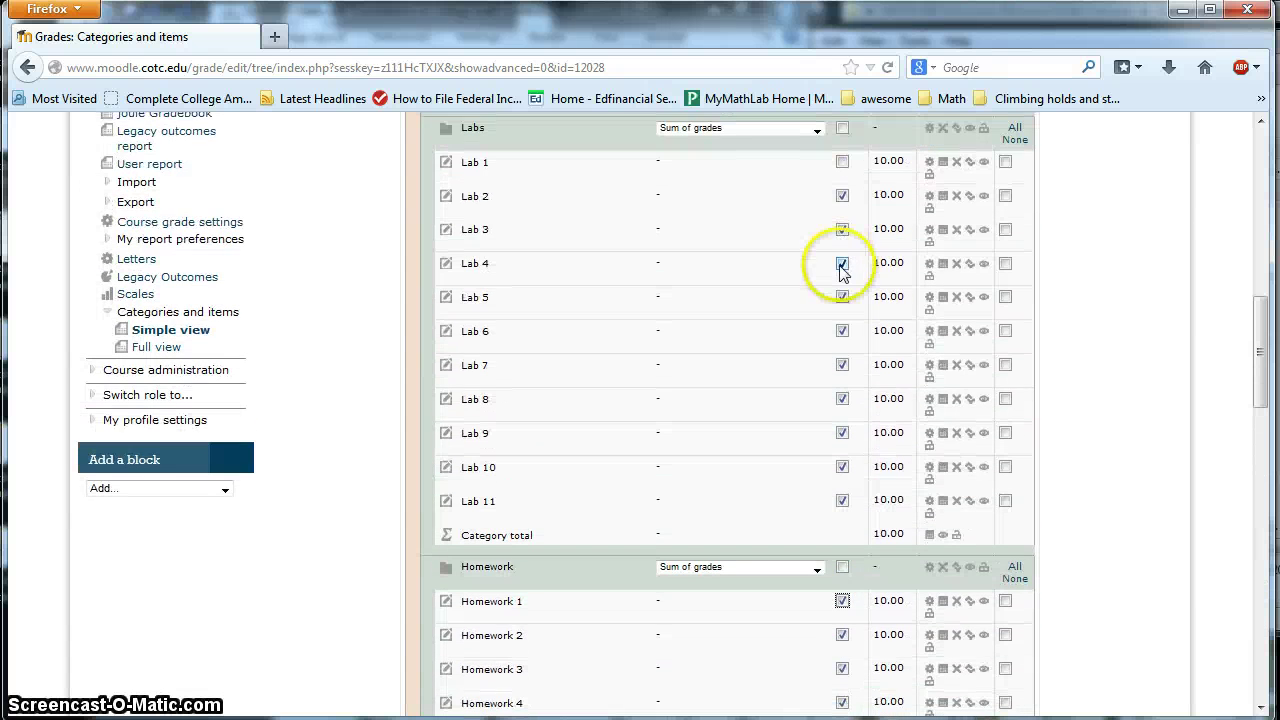
pyautogui.scroll(6, 846, 165)
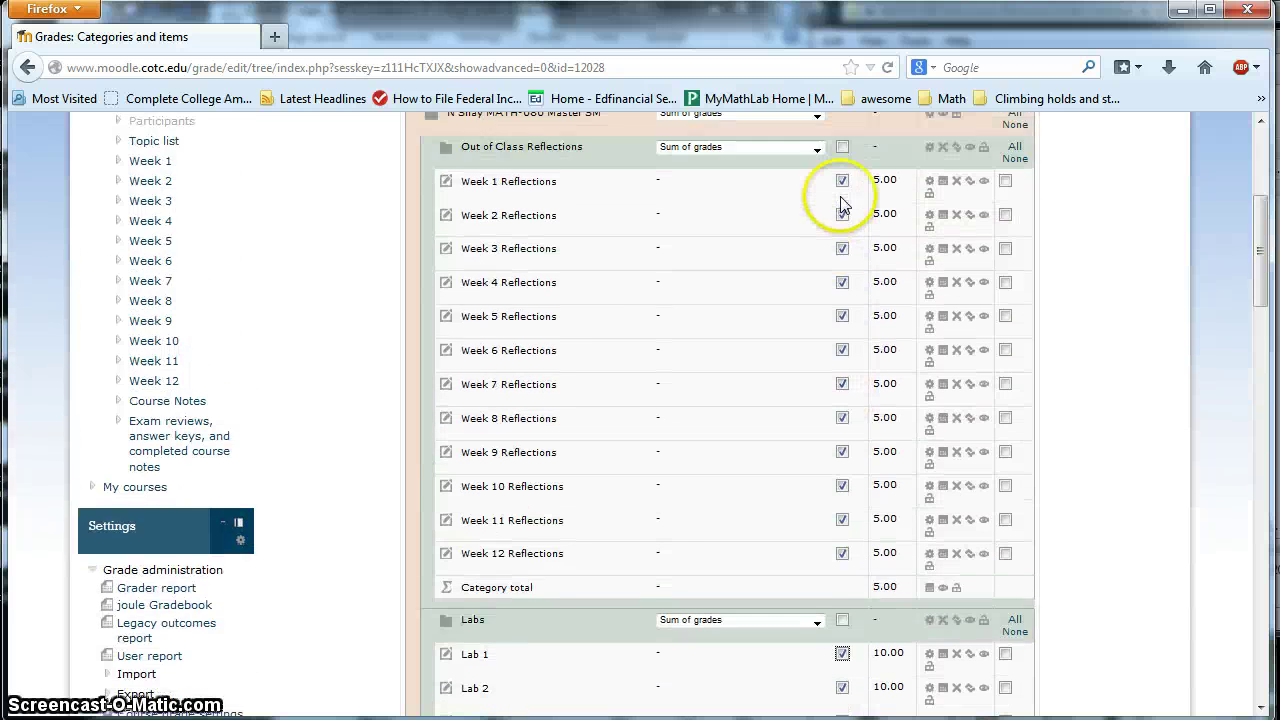
pyautogui.scroll(5, 841, 180)
pyautogui.scroll(-13, 749, 614)
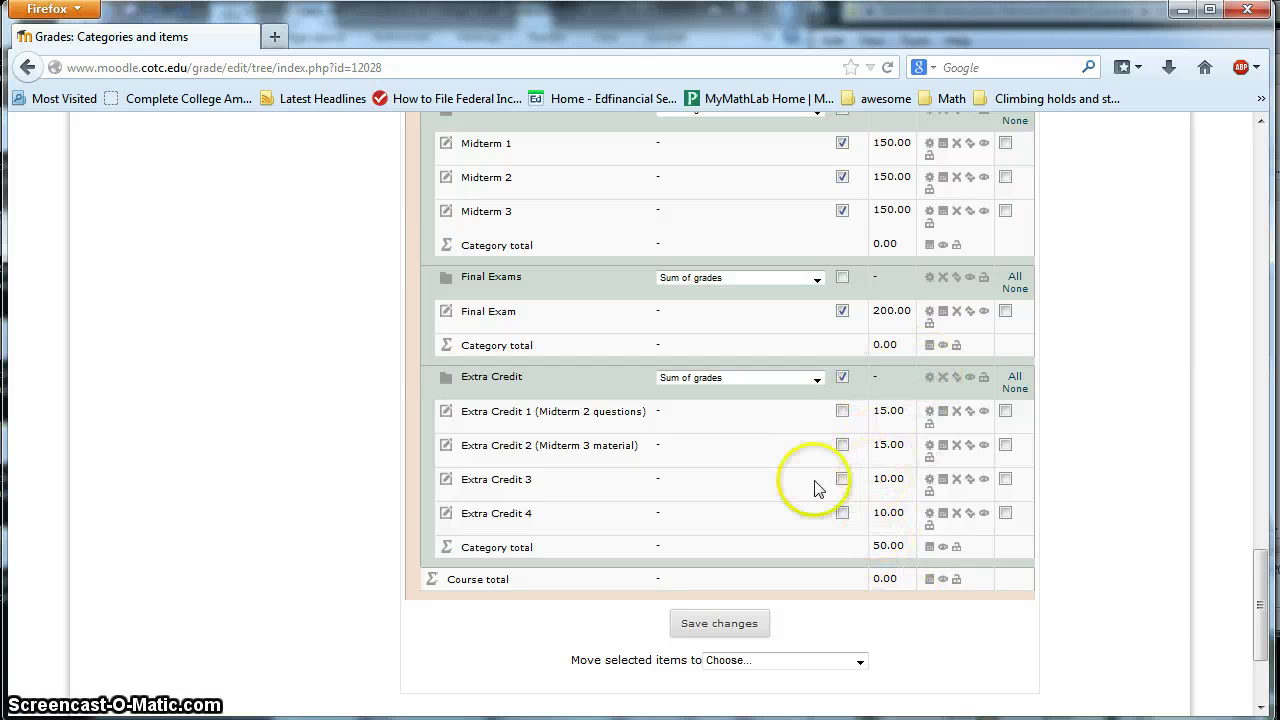
pyautogui.moveTo(459, 411); pyautogui.dragTo(750, 447)
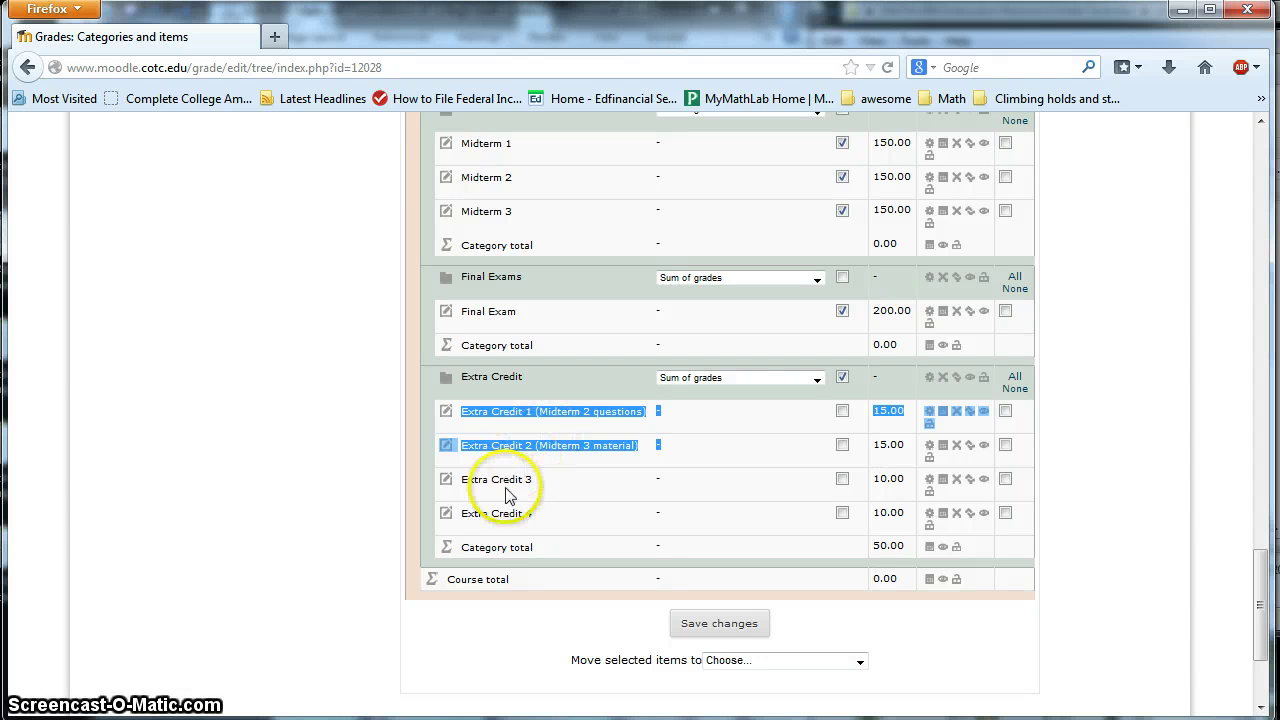
pyautogui.moveTo(503, 479); pyautogui.dragTo(570, 525)
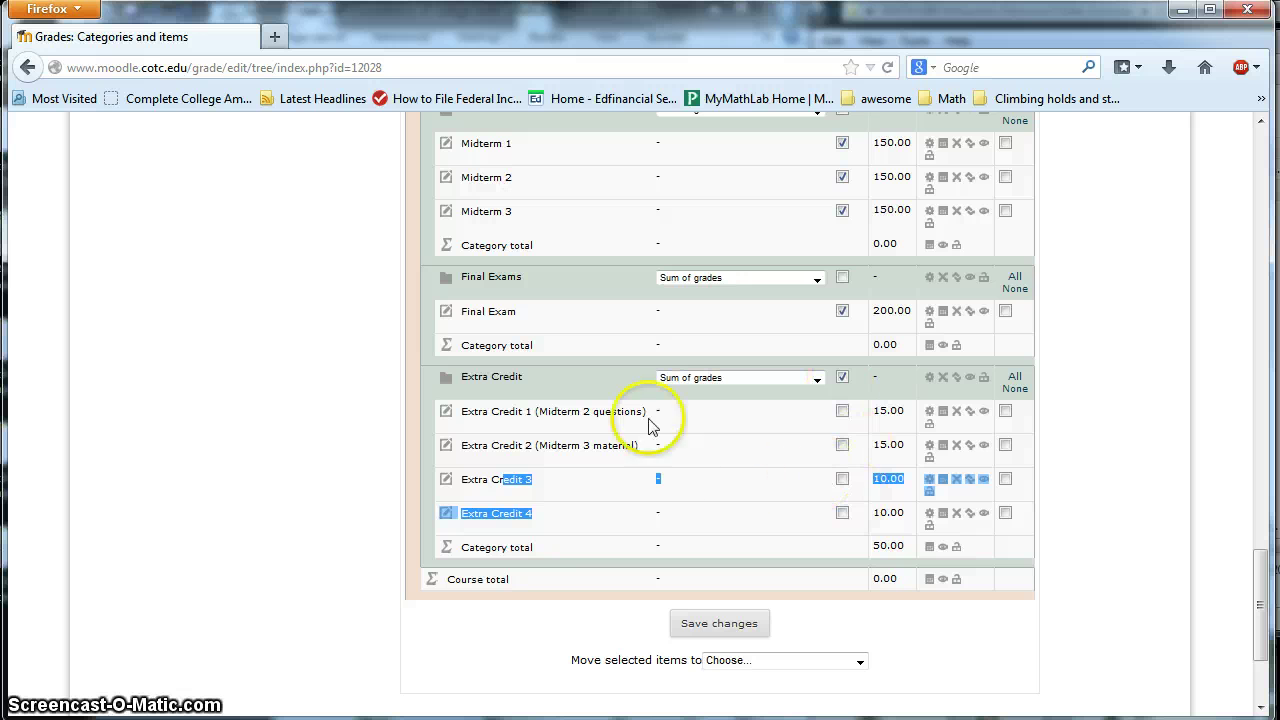
pyautogui.click(377, 503)
pyautogui.scroll(20, 380, 510)
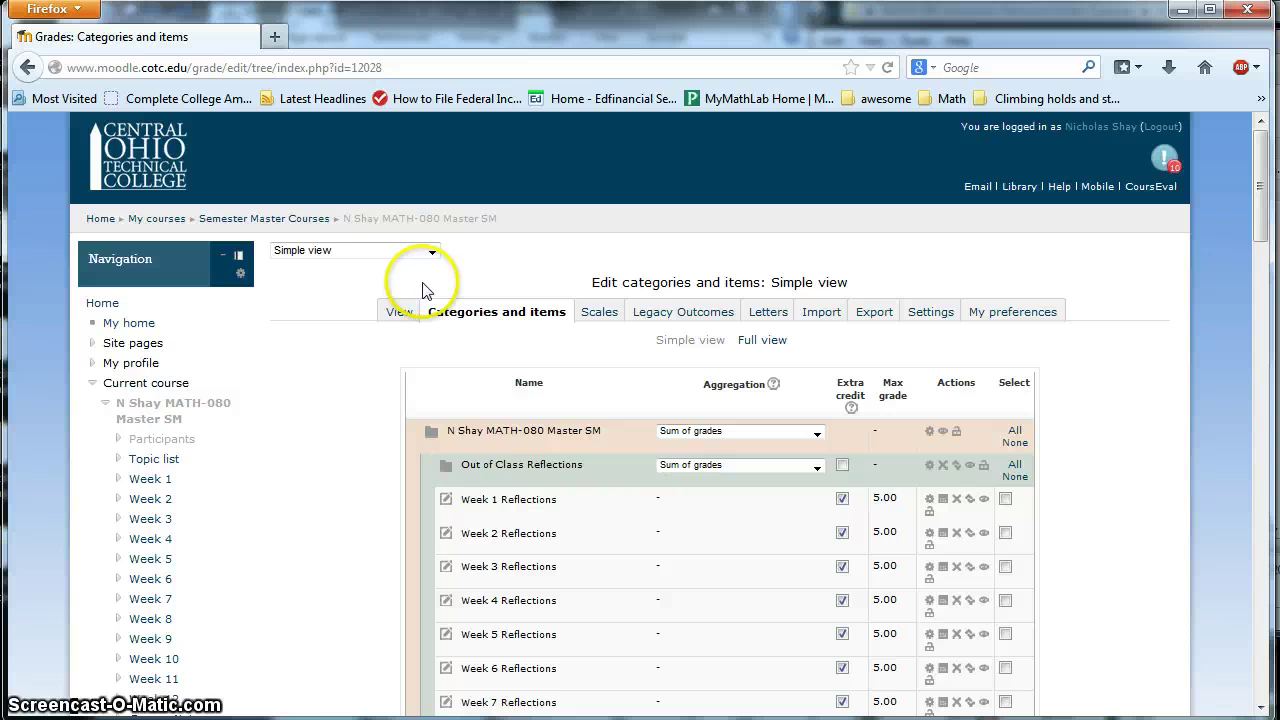
pyautogui.click(398, 318)
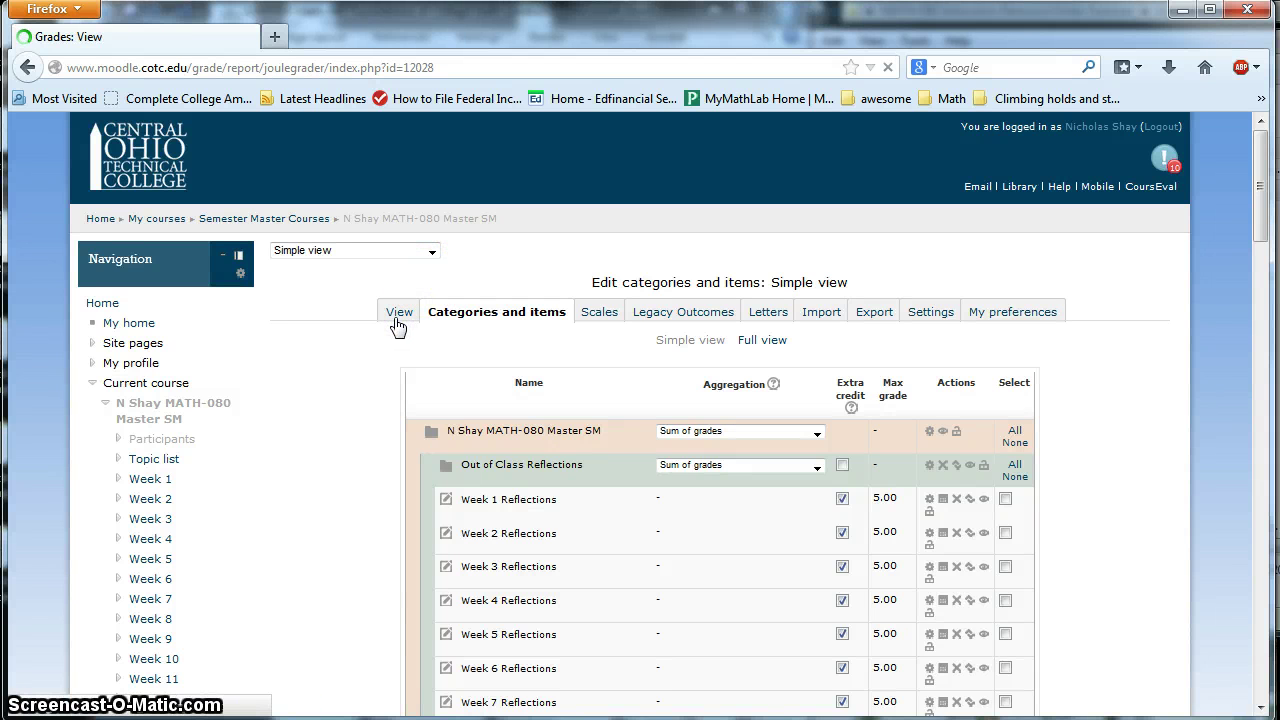
pyautogui.click(380, 389)
pyautogui.click(377, 506)
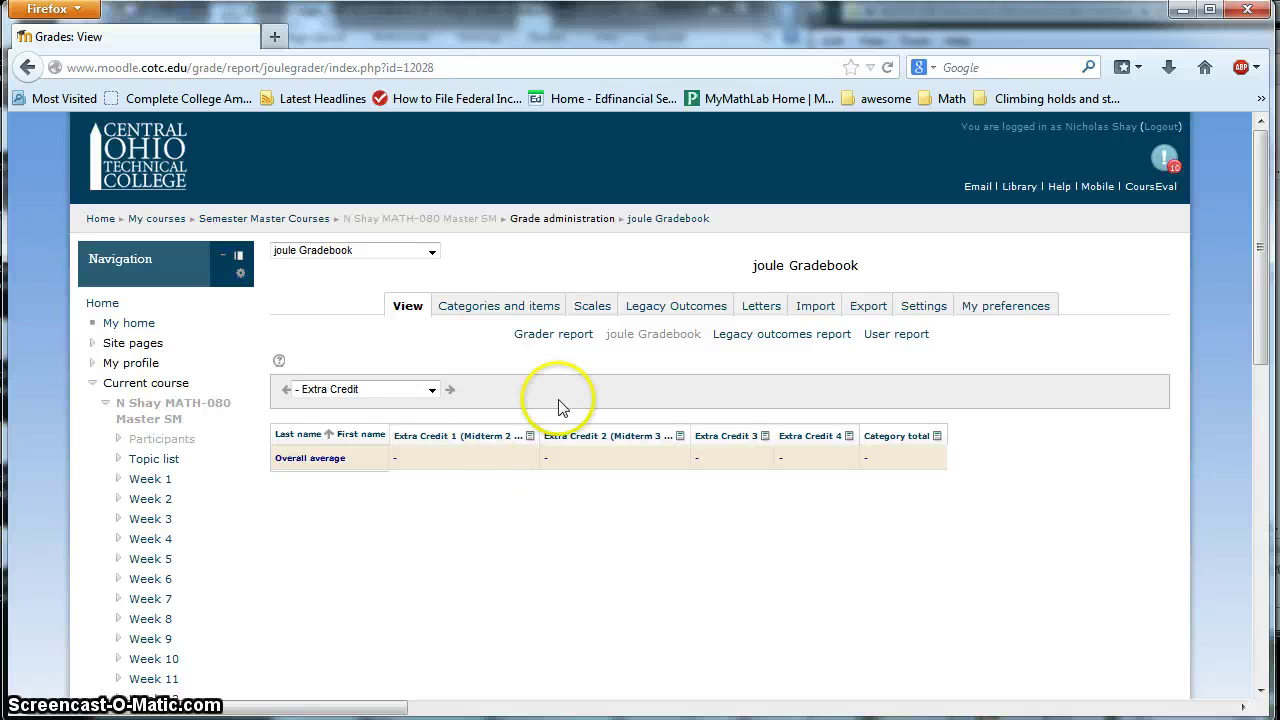
pyautogui.click(506, 307)
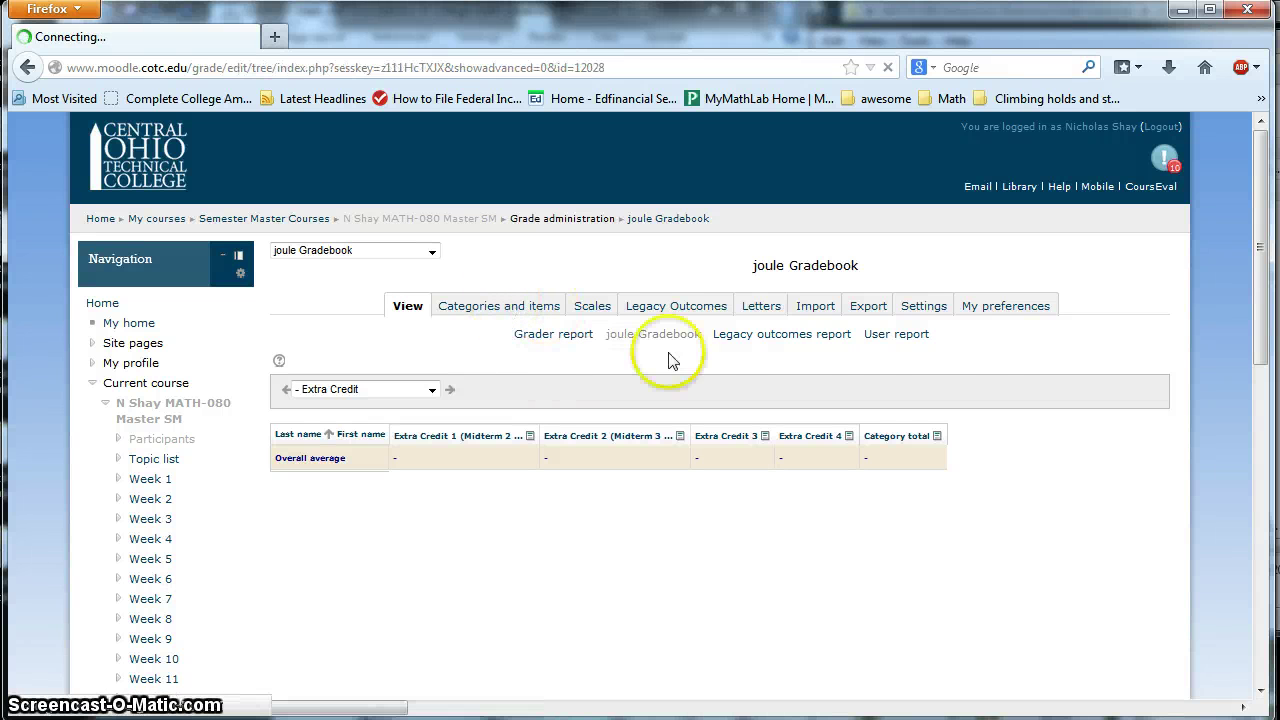
pyautogui.scroll(-7, 718, 475)
pyautogui.scroll(-15, 722, 483)
pyautogui.scroll(-5, 707, 483)
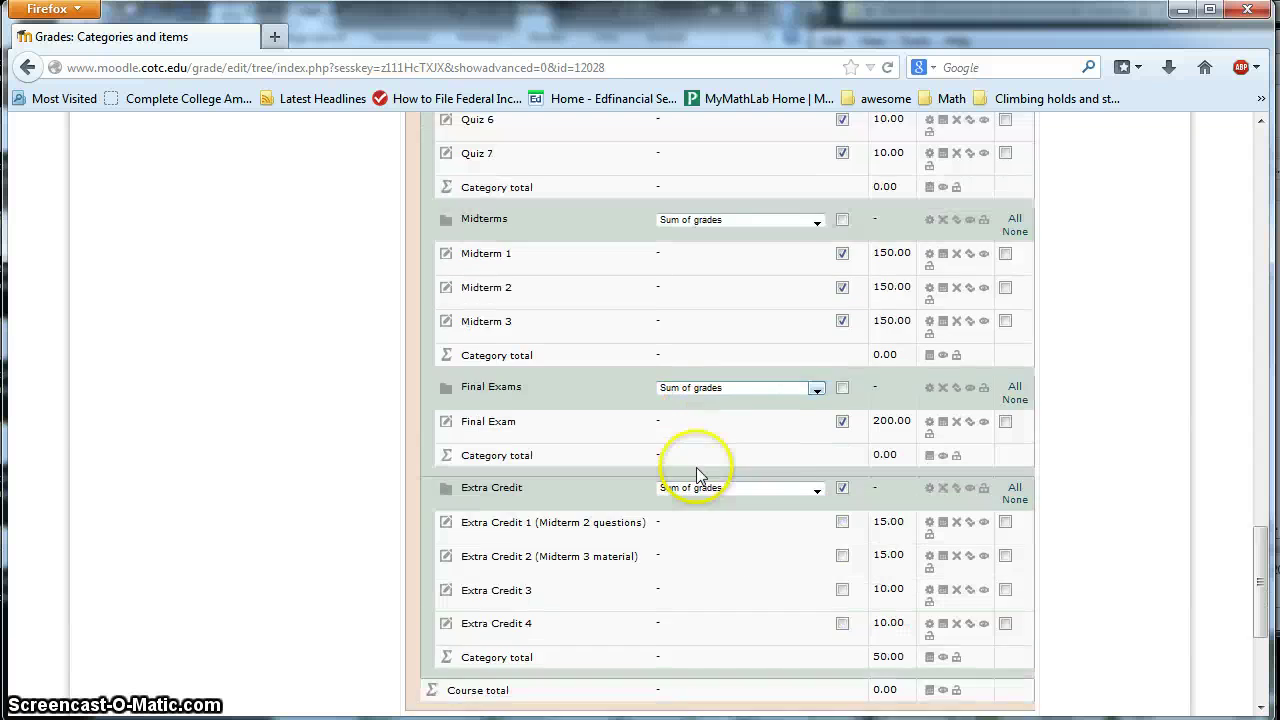
pyautogui.scroll(14, 690, 480)
pyautogui.scroll(15, 677, 485)
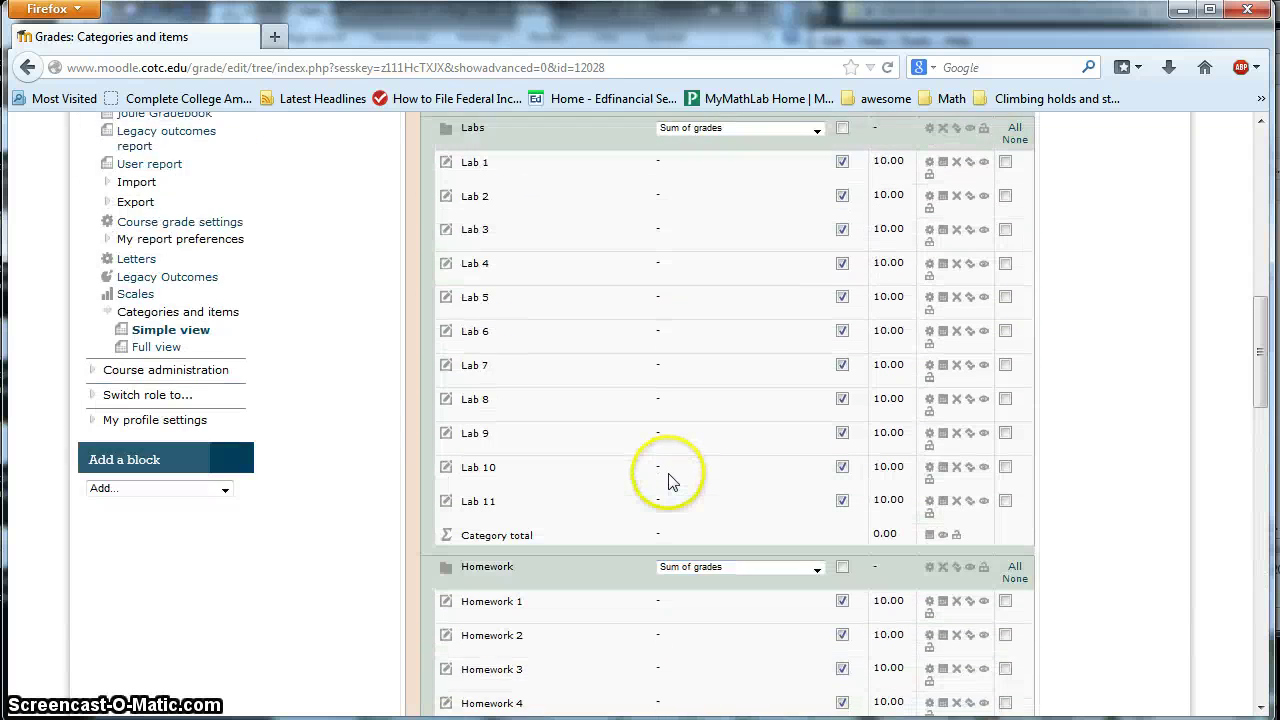
pyautogui.scroll(2, 670, 480)
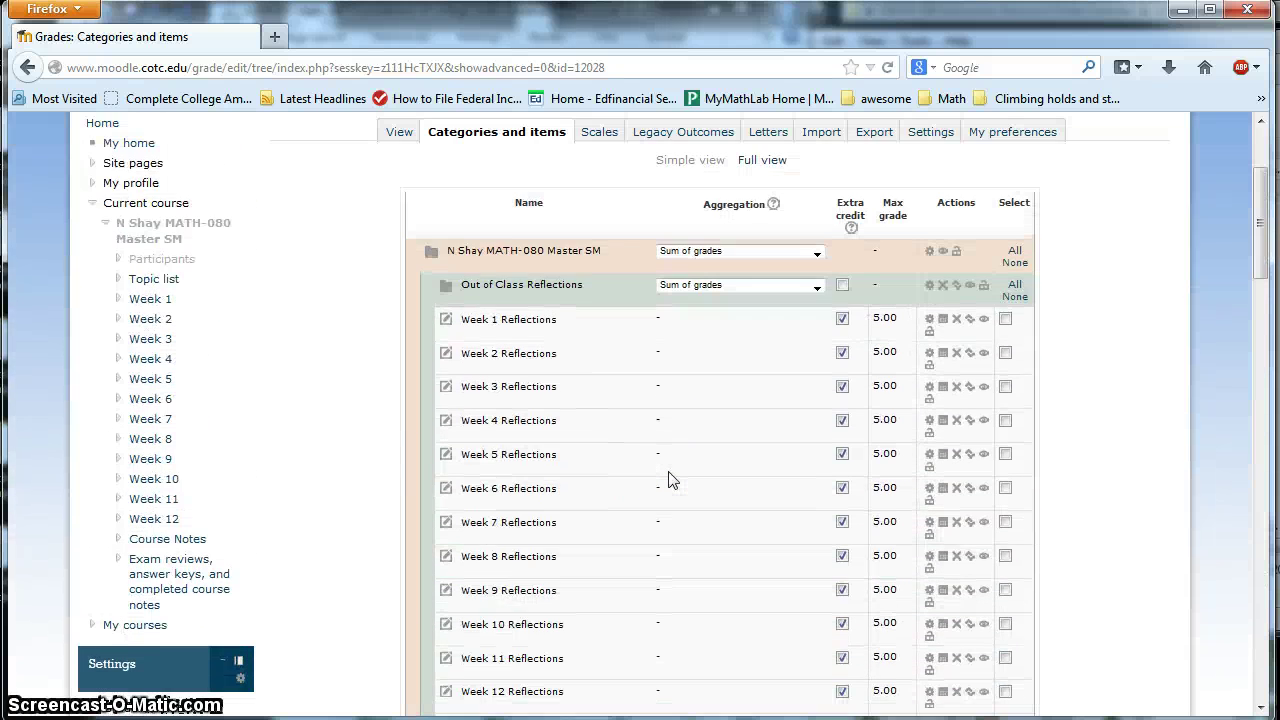